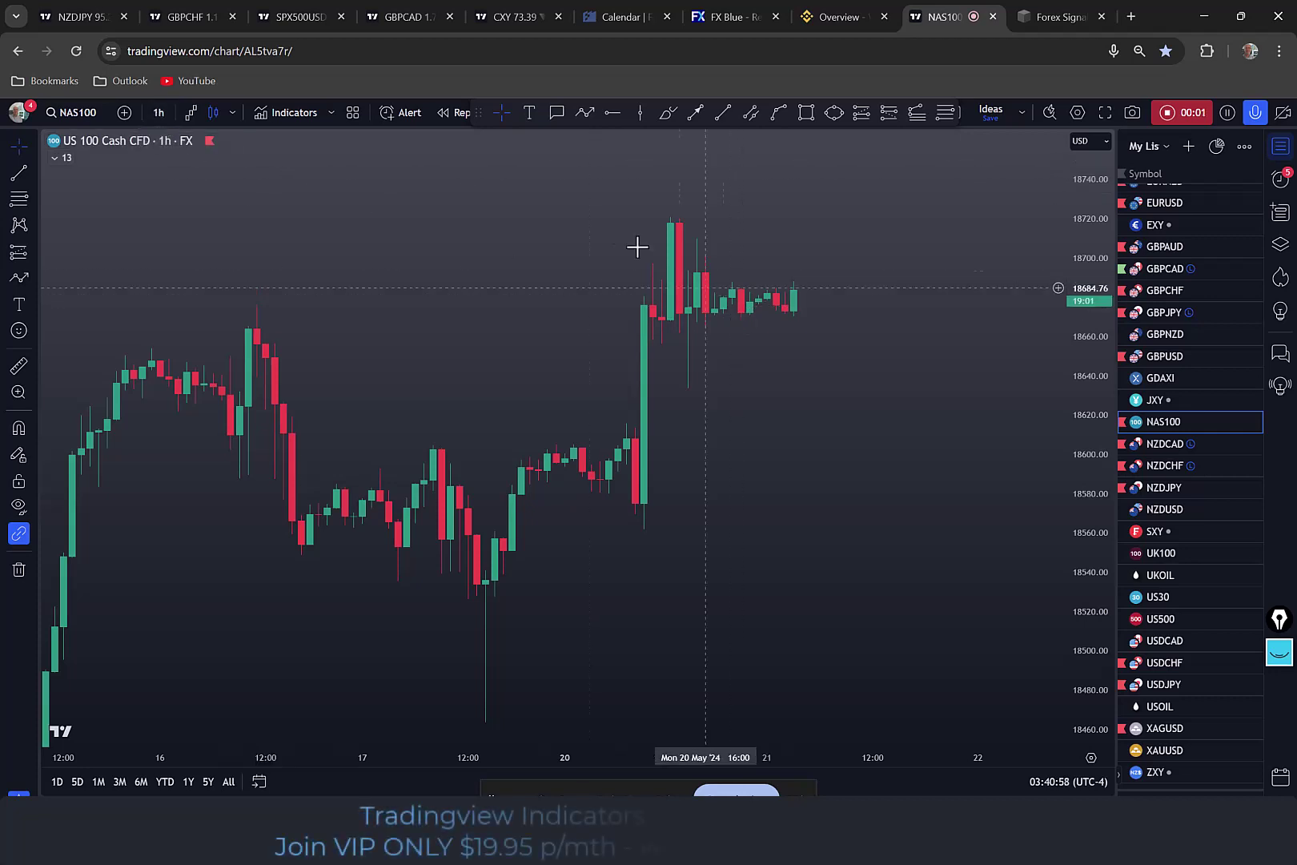
Step: Switch the NAS100 chart to the 1 day timeframe and rescale it to show price from January to May
left_click(159, 114)
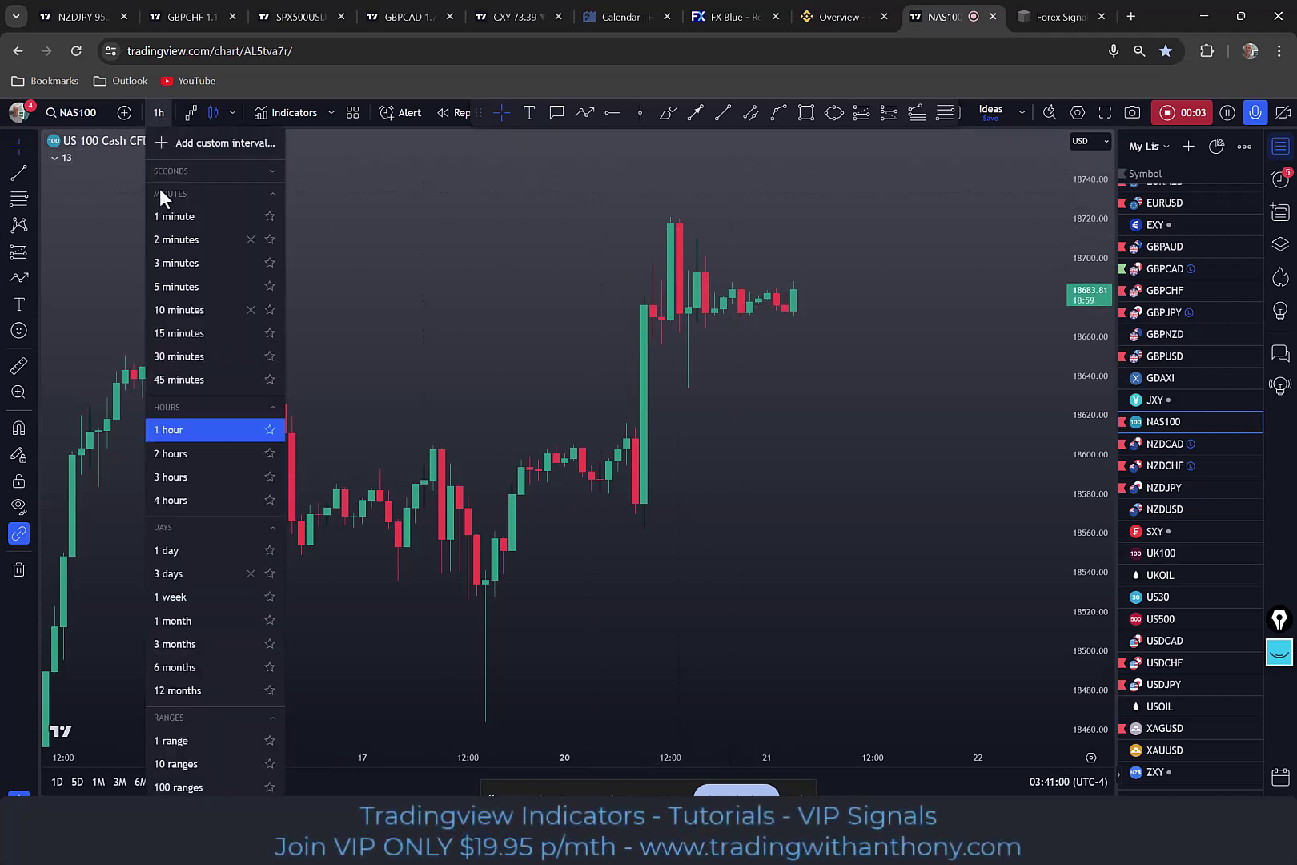
left_click(170, 551)
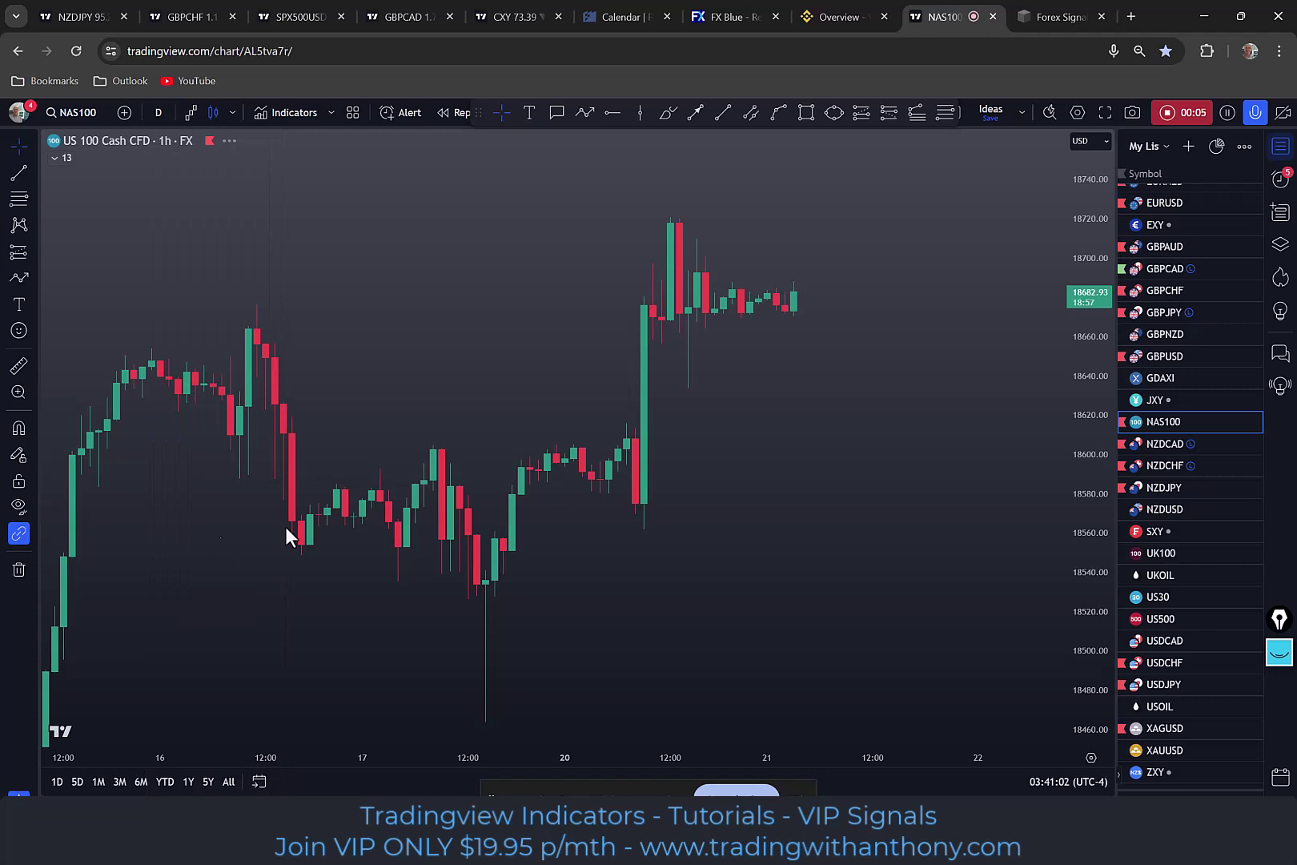
left_click_drag(1105, 219, 1083, 619)
left_click_drag(990, 572, 1033, 364)
left_click_drag(1083, 217, 1085, 641)
left_click_drag(967, 575, 981, 435)
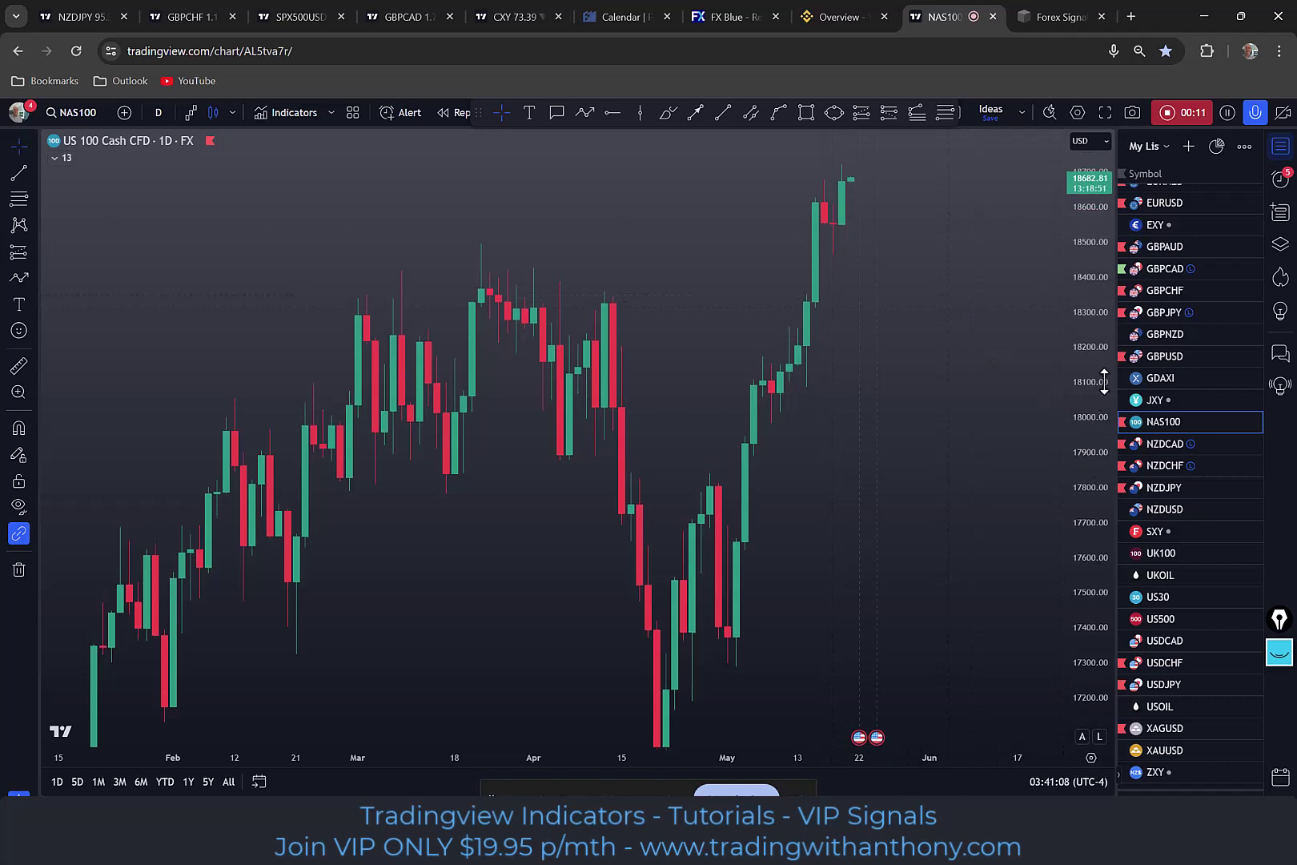
Step: Examine the daily price action around the May rally and the recent highs on NAS100
scroll(865, 439, "up", 5)
left_click_drag(920, 473, 947, 545)
left_click_drag(1102, 544, 1093, 373)
left_click_drag(837, 525, 825, 491)
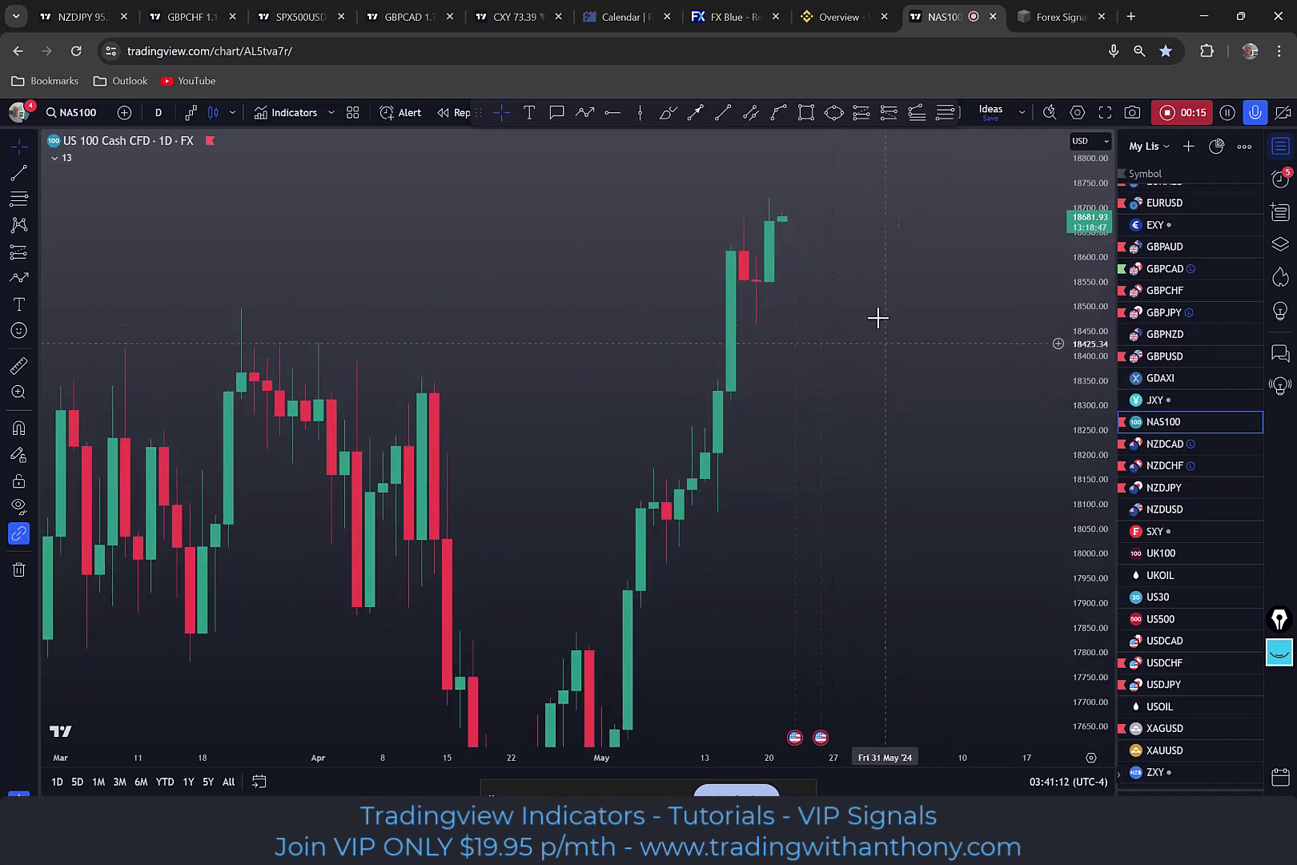
left_click_drag(877, 318, 889, 431)
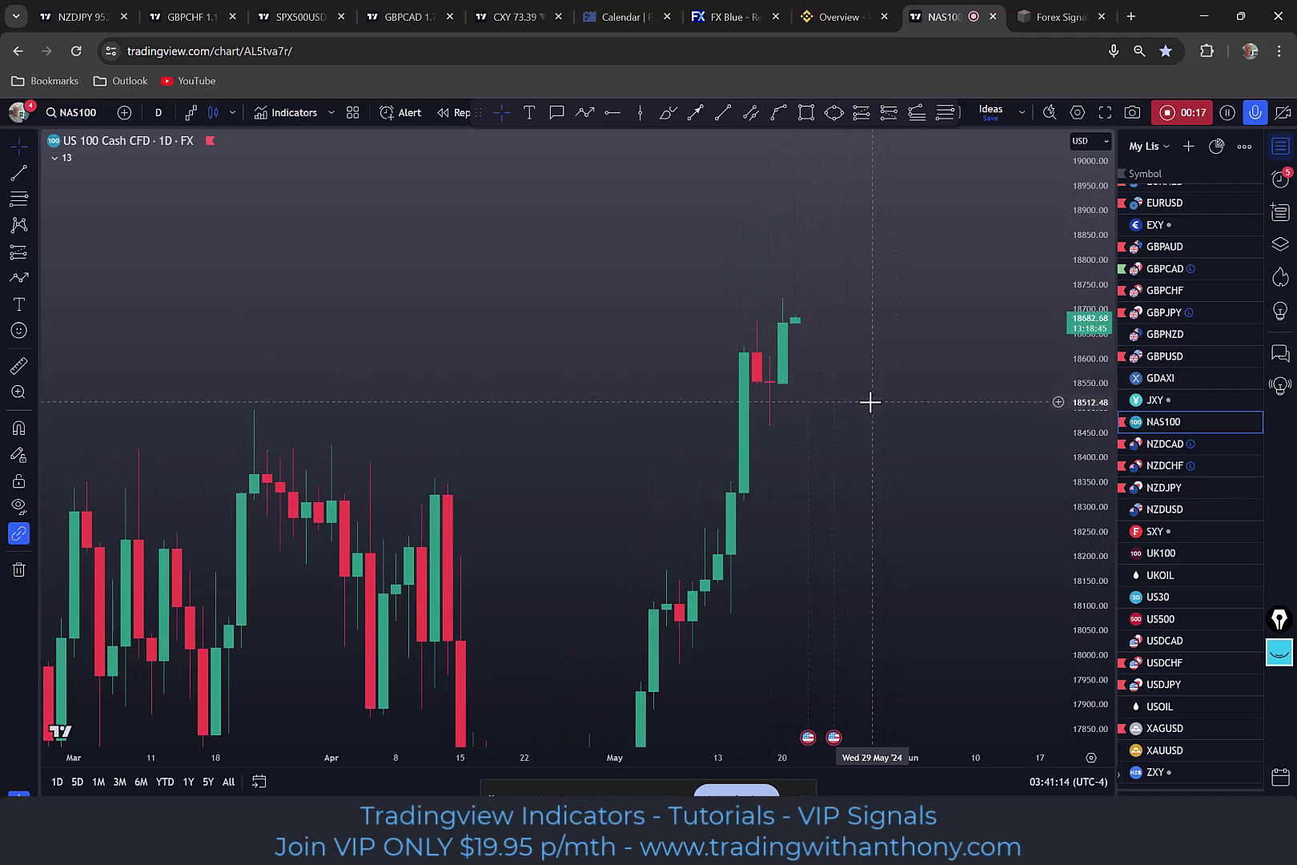
scroll(561, 321, "down", 4)
scroll(631, 335, "up", 3)
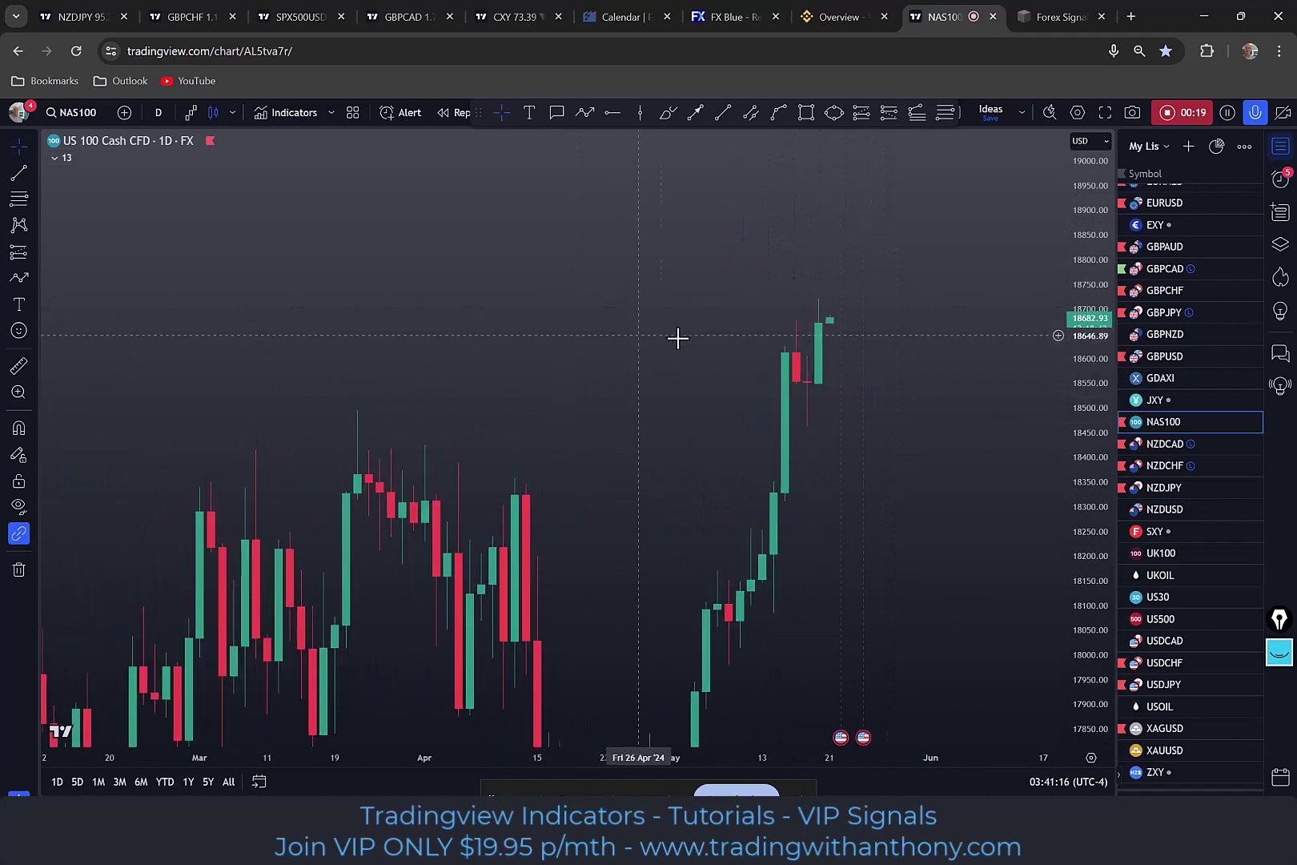
left_click_drag(854, 454, 876, 369)
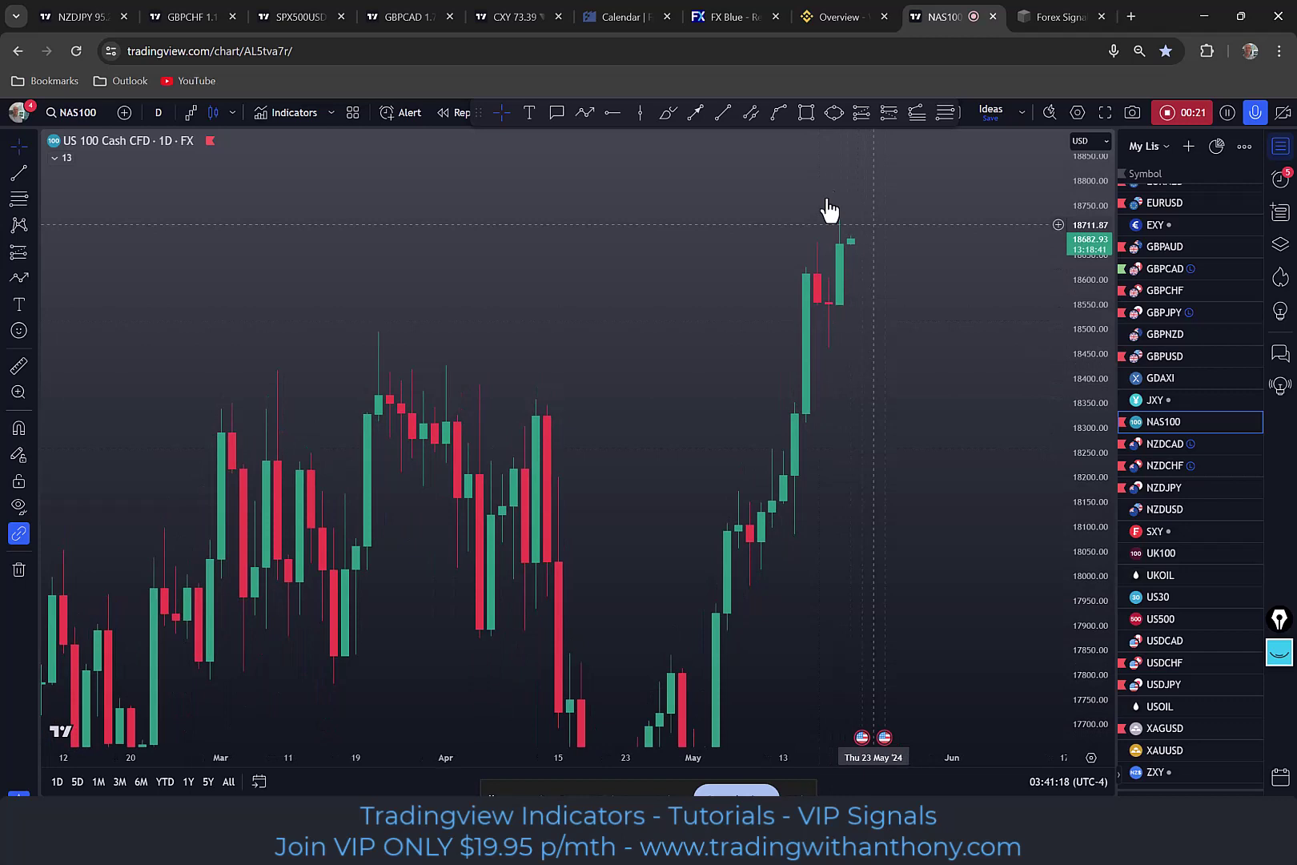
left_click_drag(949, 267, 976, 342)
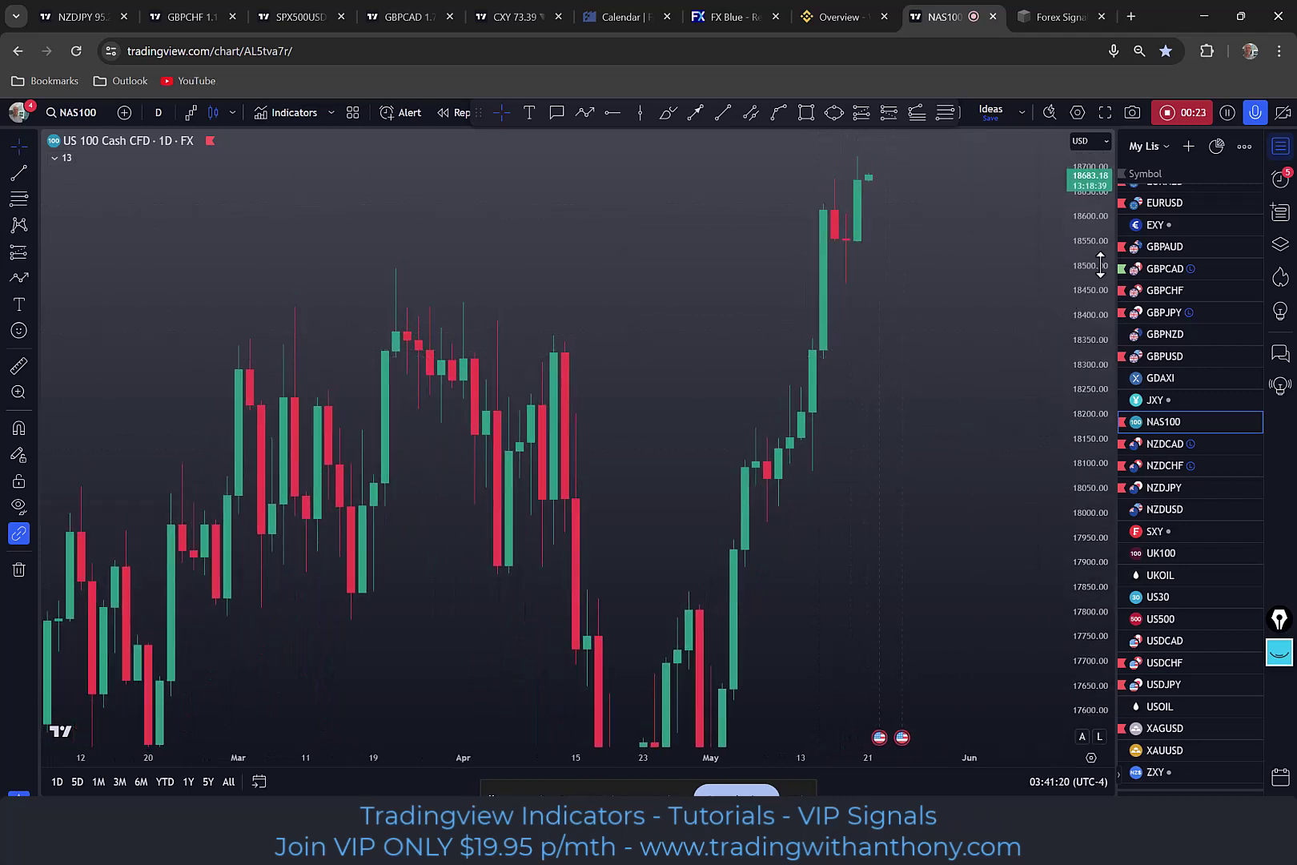
left_click_drag(1081, 387, 1079, 479)
left_click_drag(1003, 397, 978, 468)
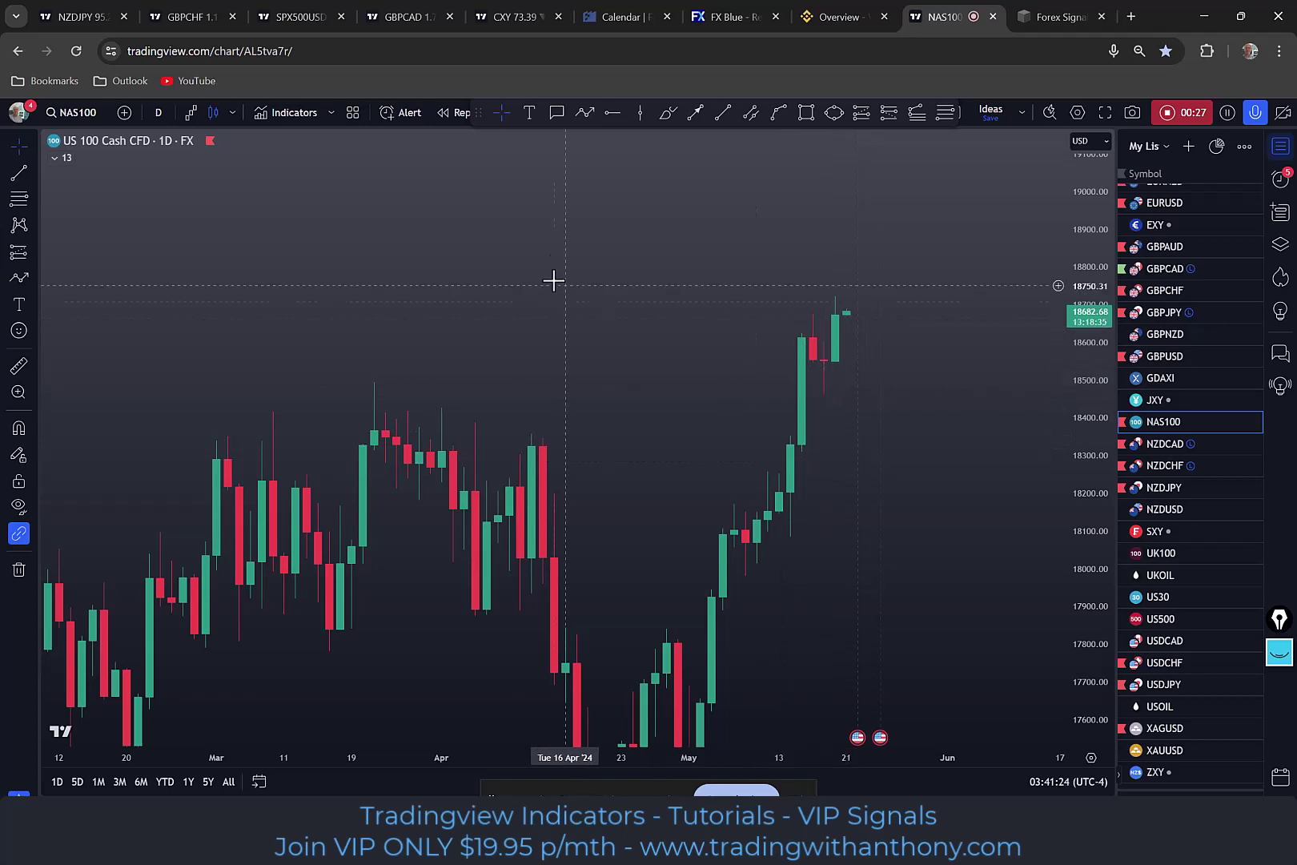
Step: Switch the NAS100 chart to the 4 hours timeframe and fit the mid-May rally closely in view
left_click(157, 113)
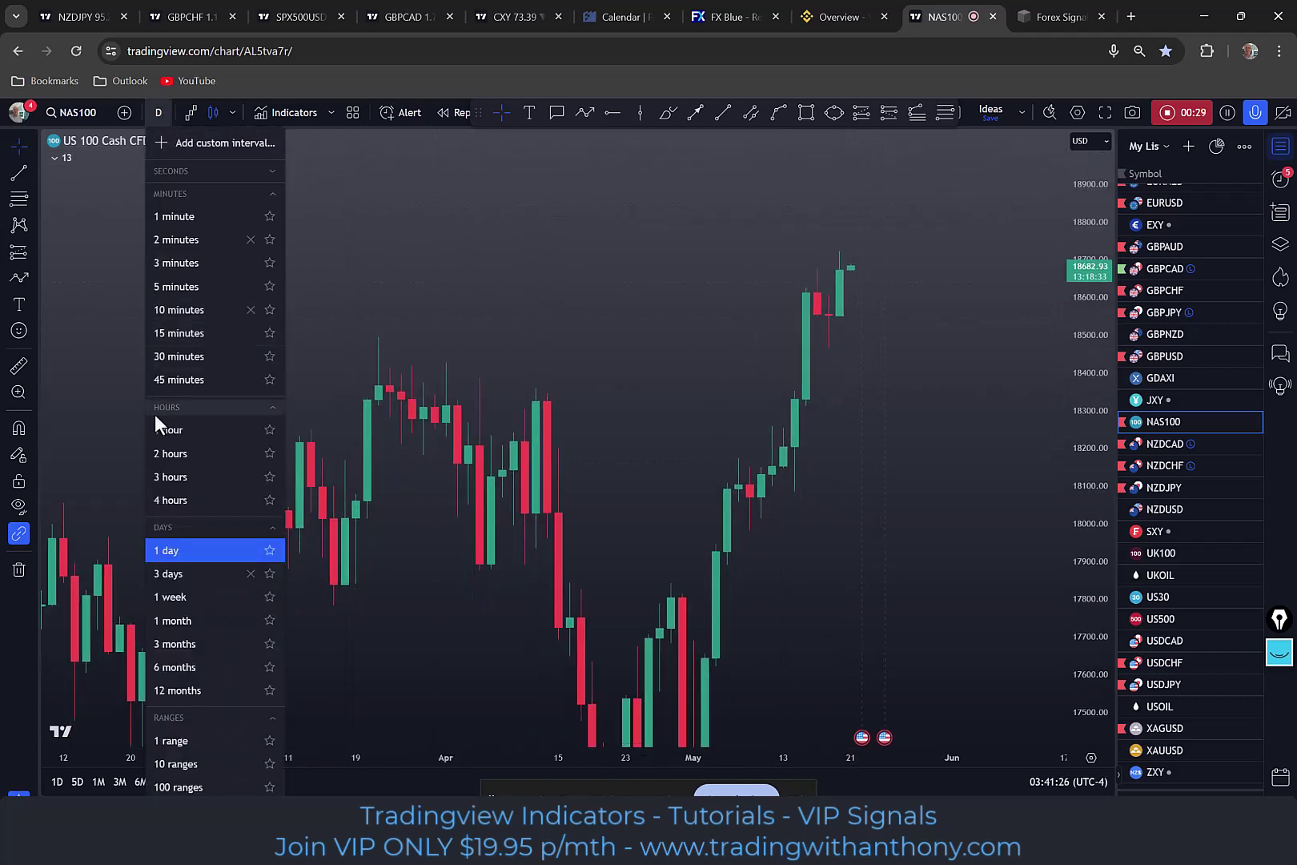
left_click(236, 498)
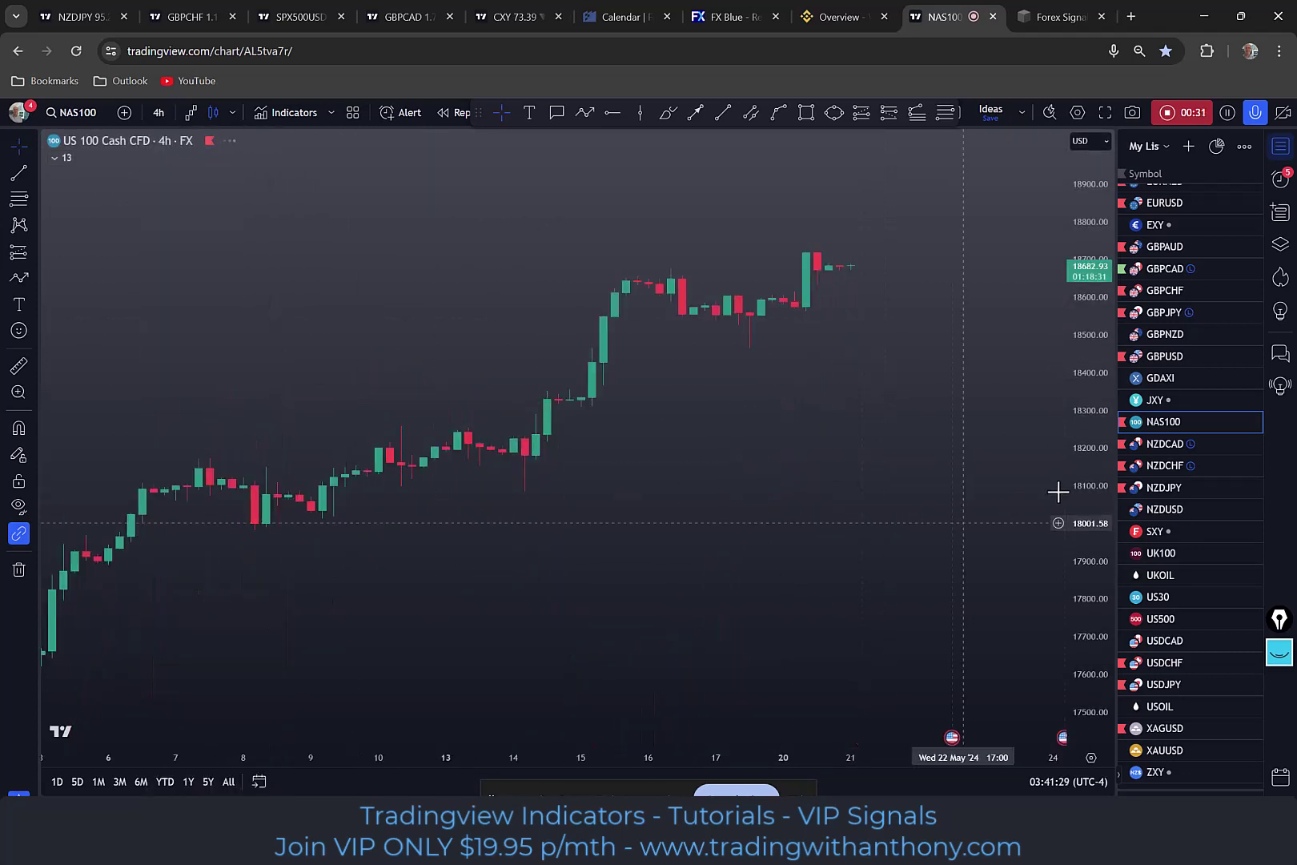
left_click_drag(1086, 548, 1117, 226)
left_click_drag(929, 272, 889, 521)
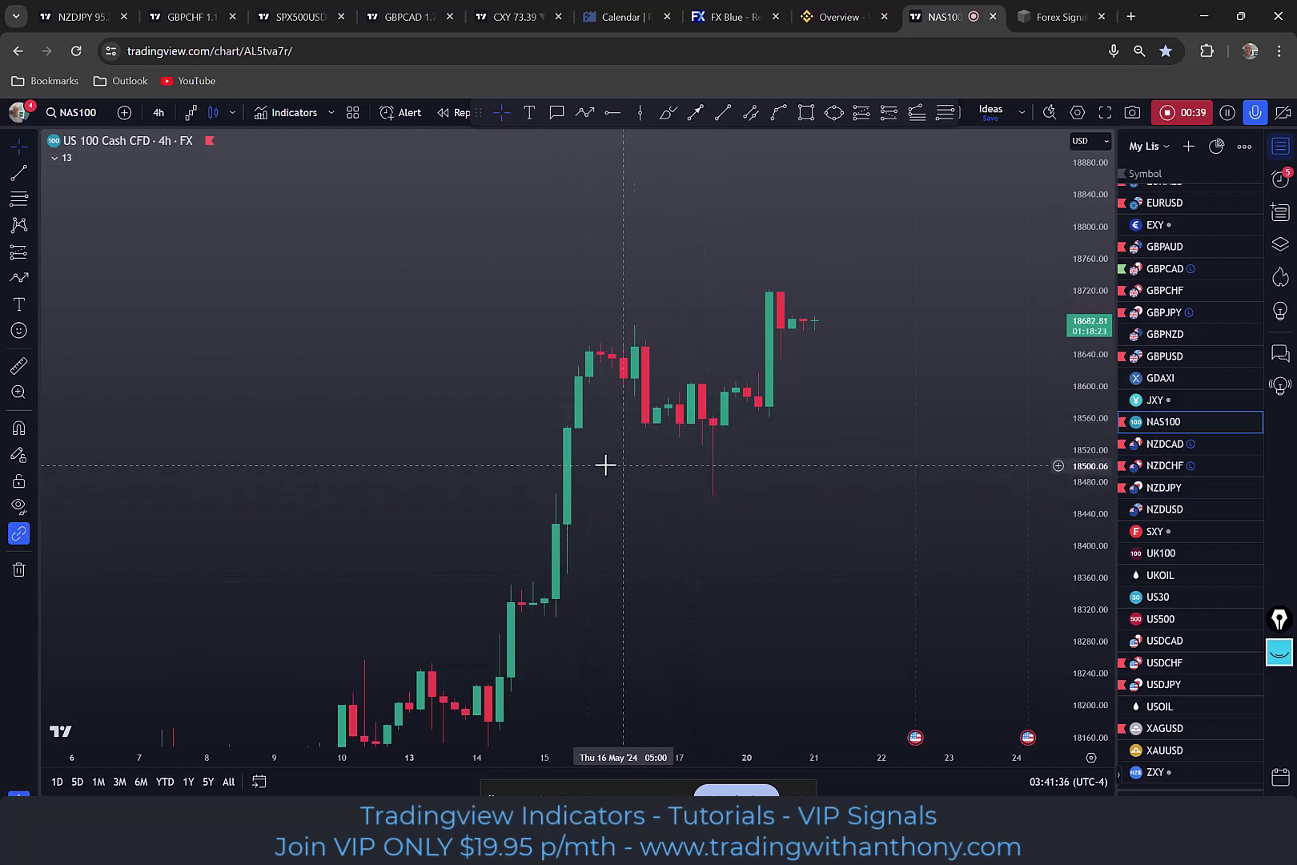
Step: Draw a rectangle from about 18465 to 18544 starting at the 15 May candle and apply the 1 Imbalance template
left_click(806, 112)
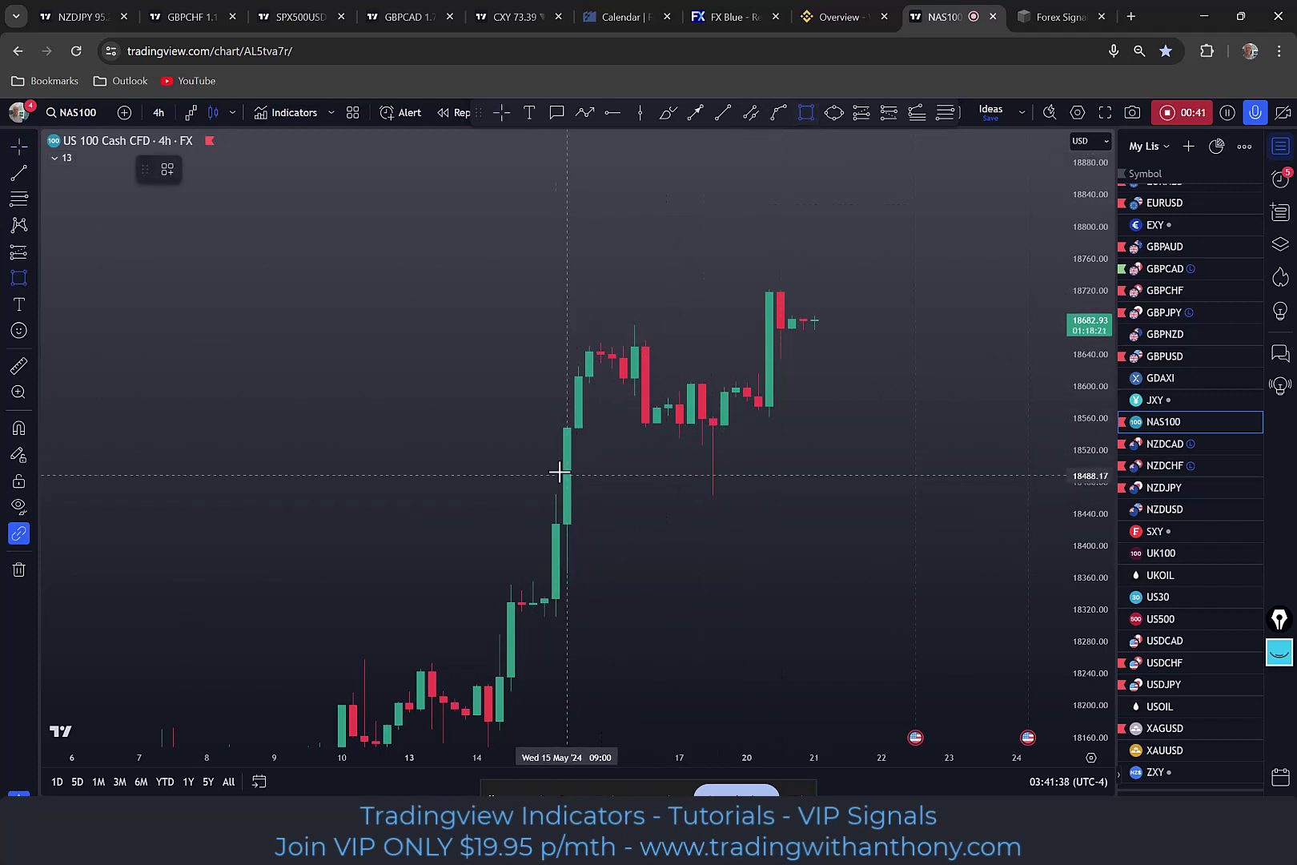
mouse_move(554, 492)
left_mouse_down()
mouse_move(564, 431)
mouse_move(670, 459)
left_mouse_up()
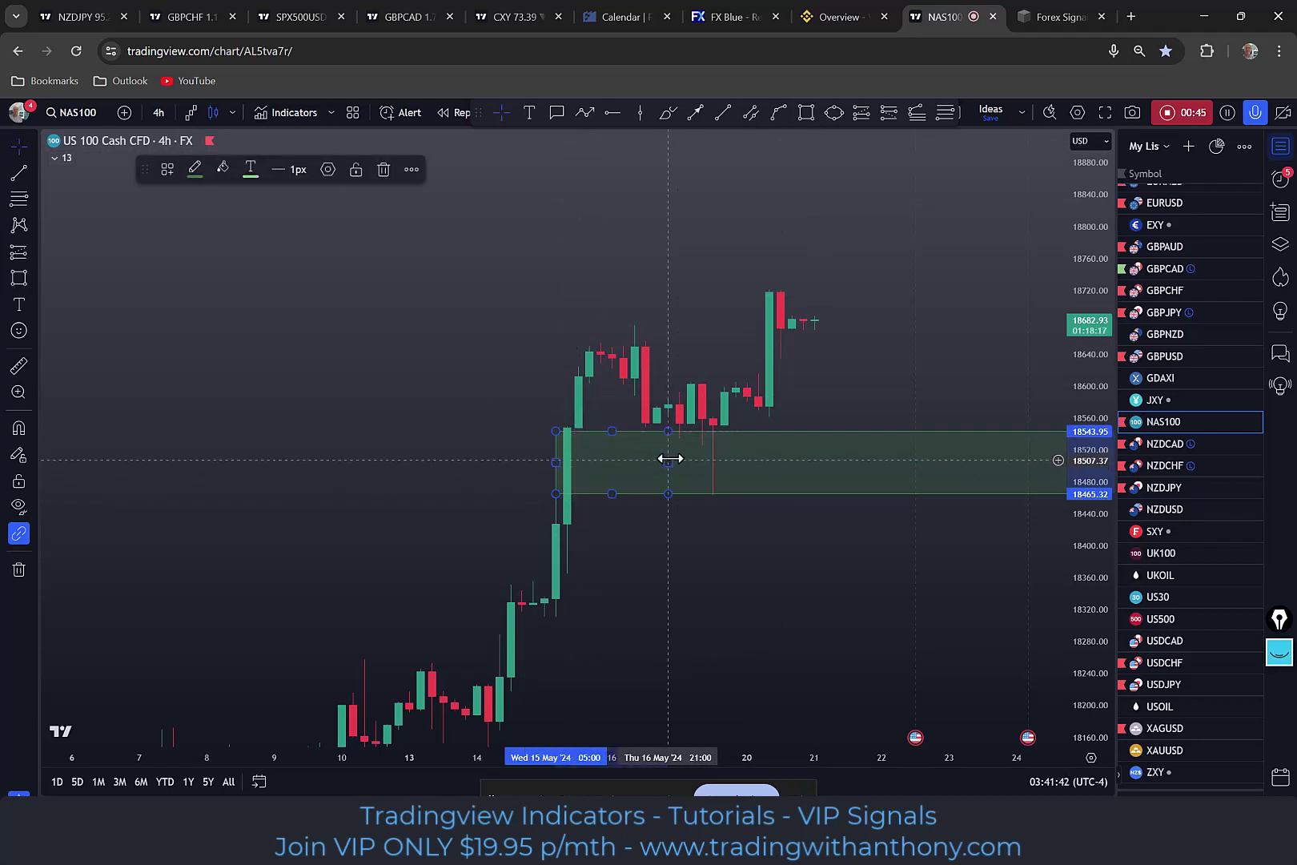
double_click(669, 458)
left_click(588, 589)
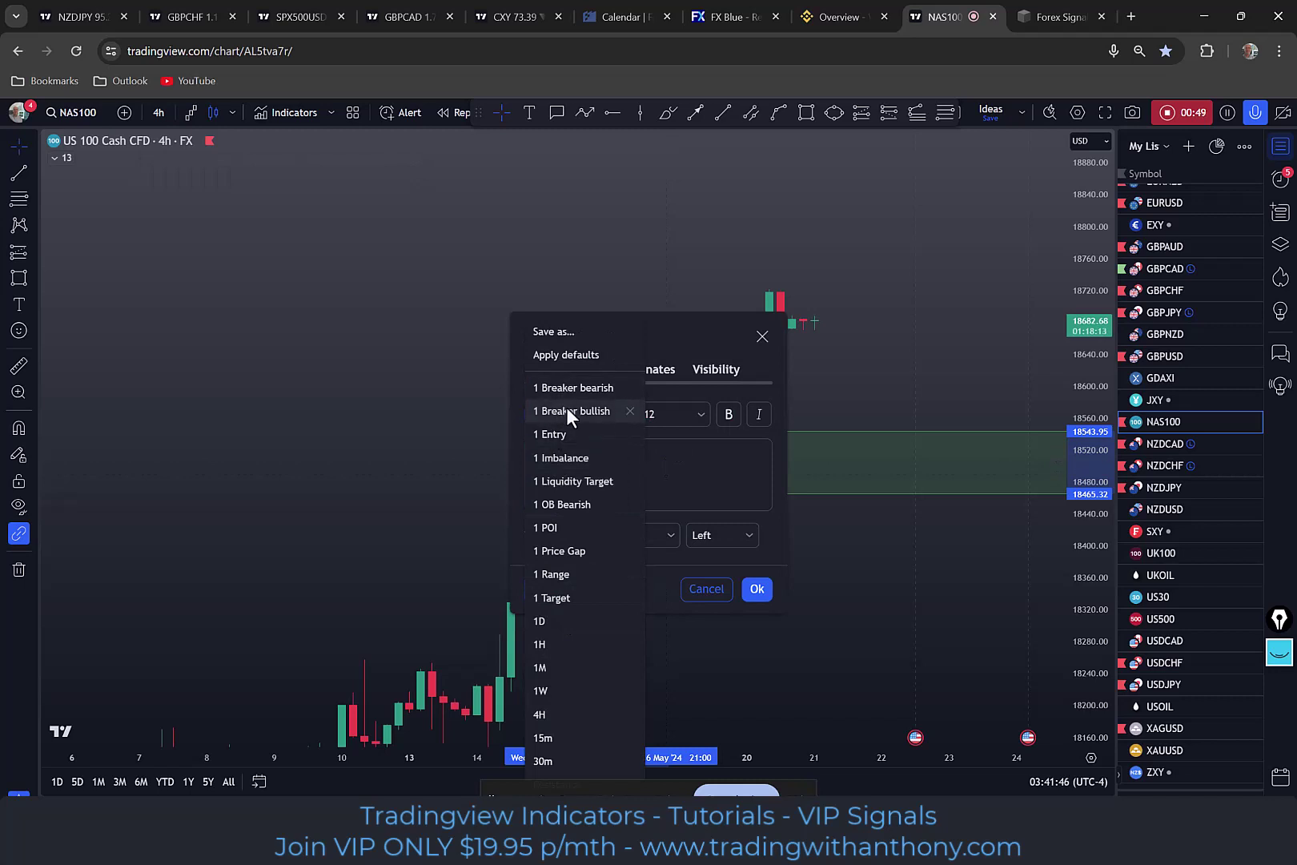
left_click(559, 456)
left_click(754, 586)
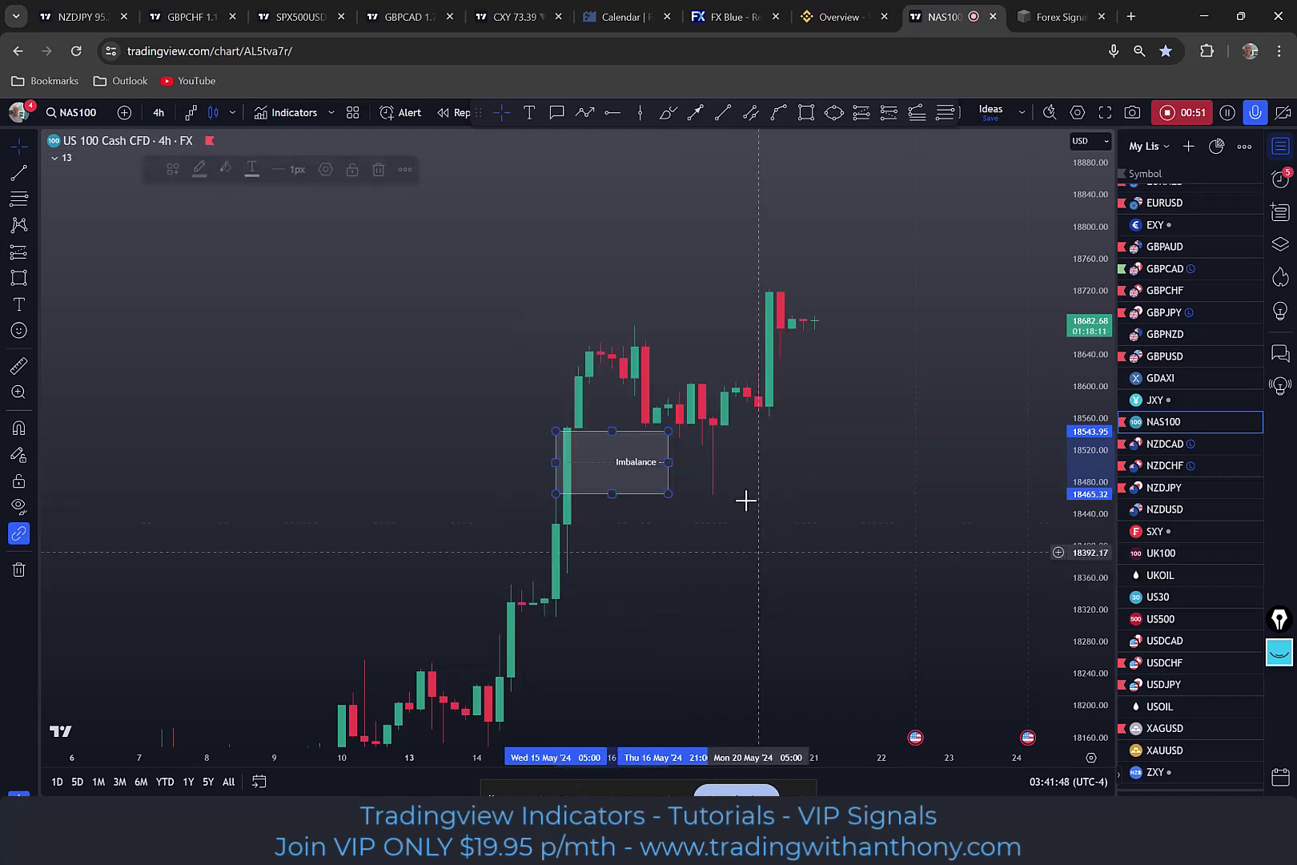
Step: Try extending the imbalance rectangle to 21 May, shorten it to 17 May, and delete it
left_click_drag(668, 460, 848, 461)
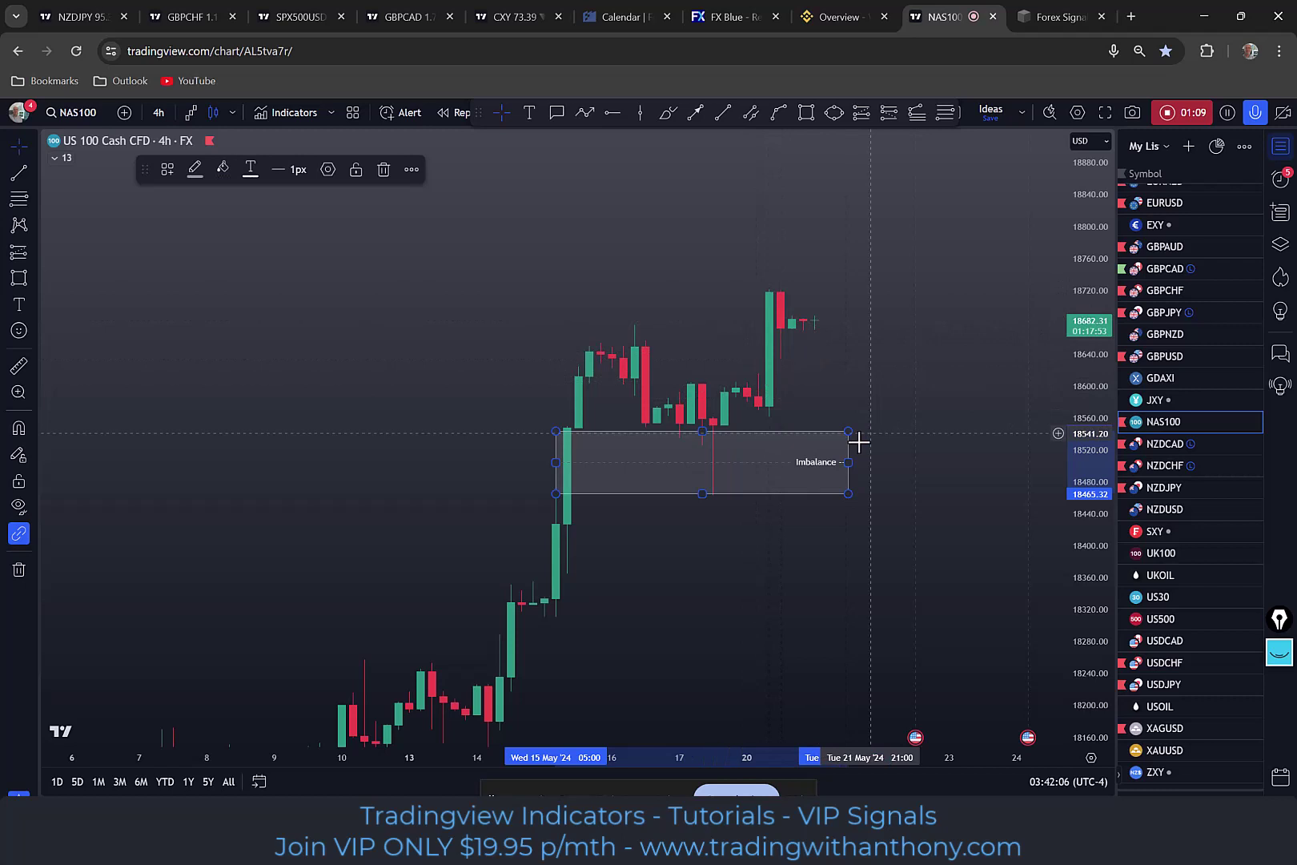
left_click_drag(845, 463, 691, 461)
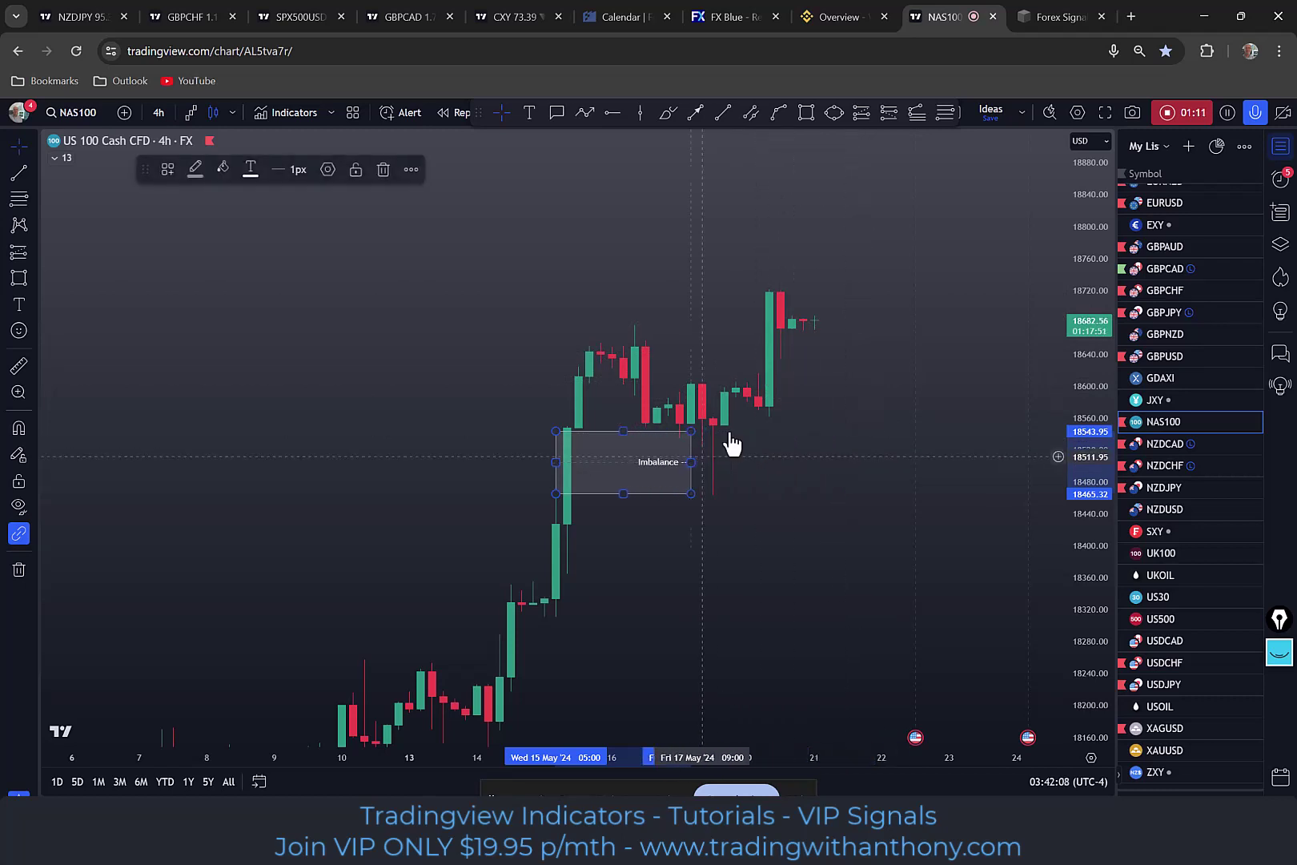
key("Delete")
Step: Draw a Fibonacci retracement from the 17 May low to the 20 May high at 18721.32, and move its lower anchor to 18546.69
left_click_drag(829, 391, 953, 304)
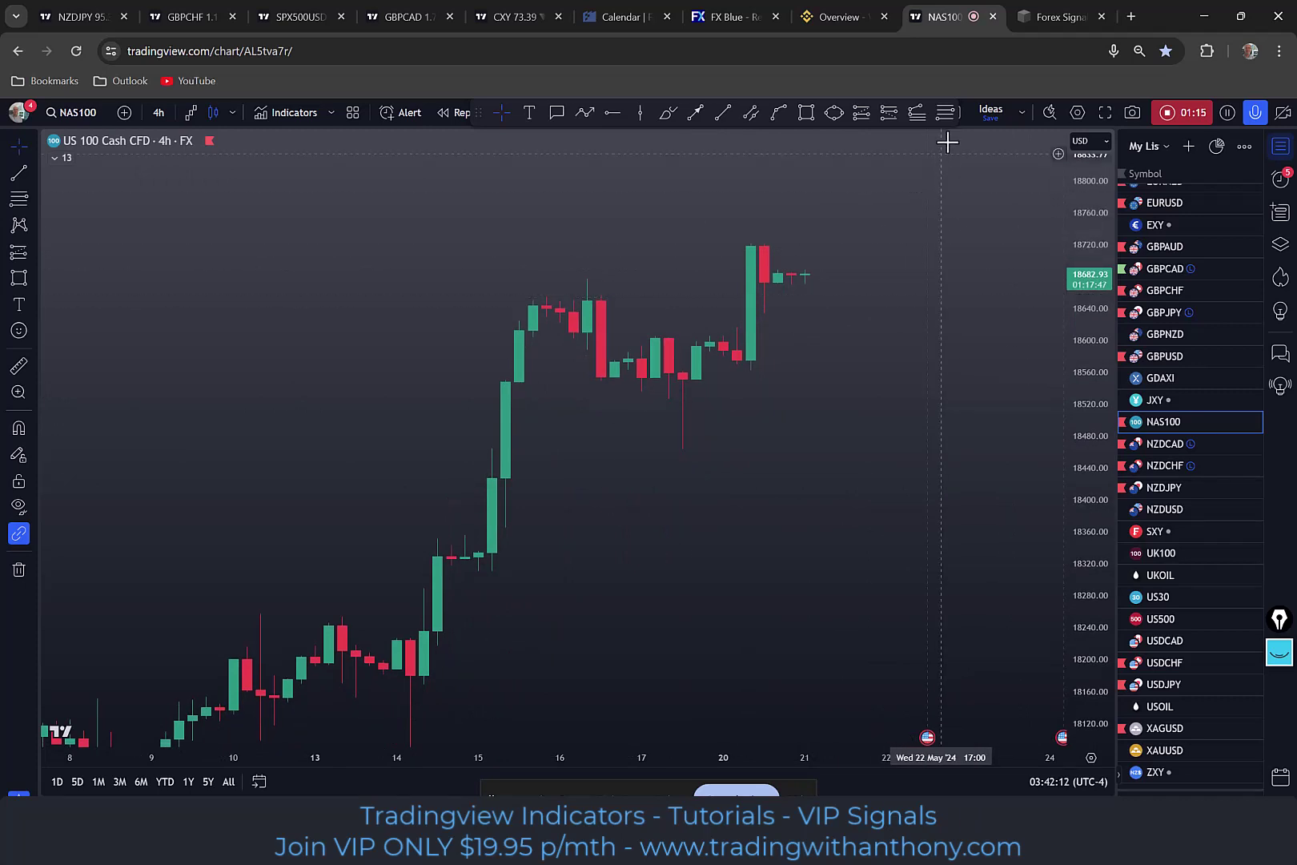
left_click(685, 446)
left_click(762, 243)
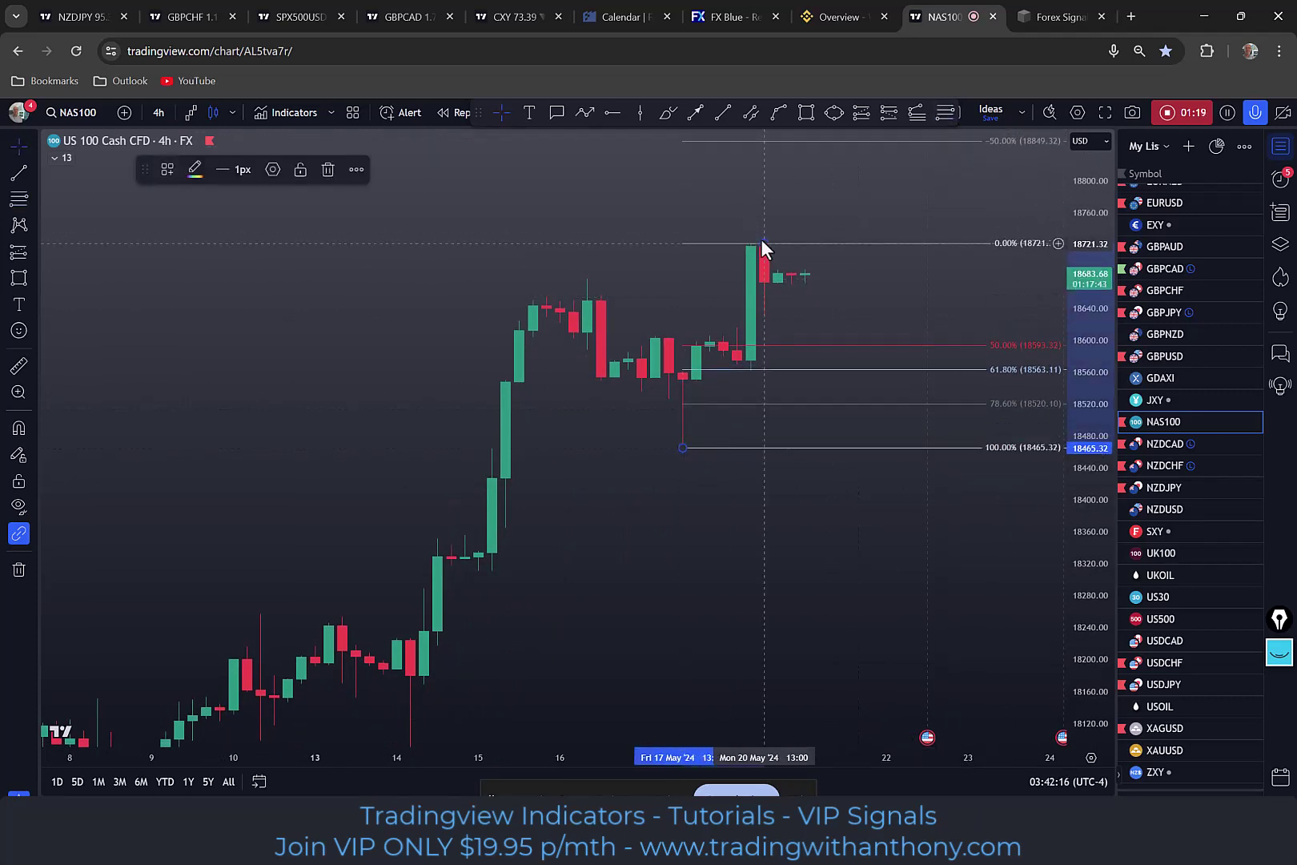
left_click_drag(602, 216, 486, 234)
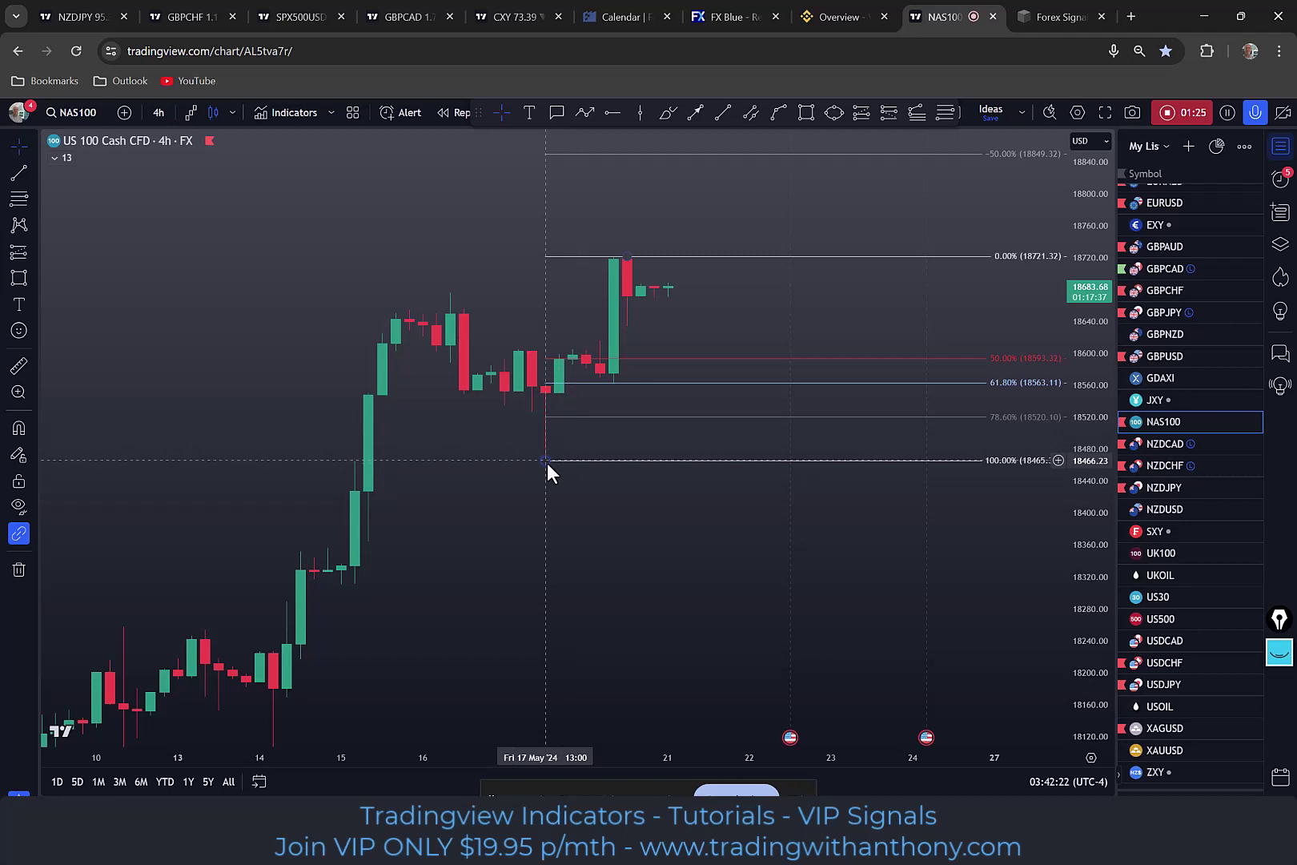
left_click_drag(546, 462, 550, 395)
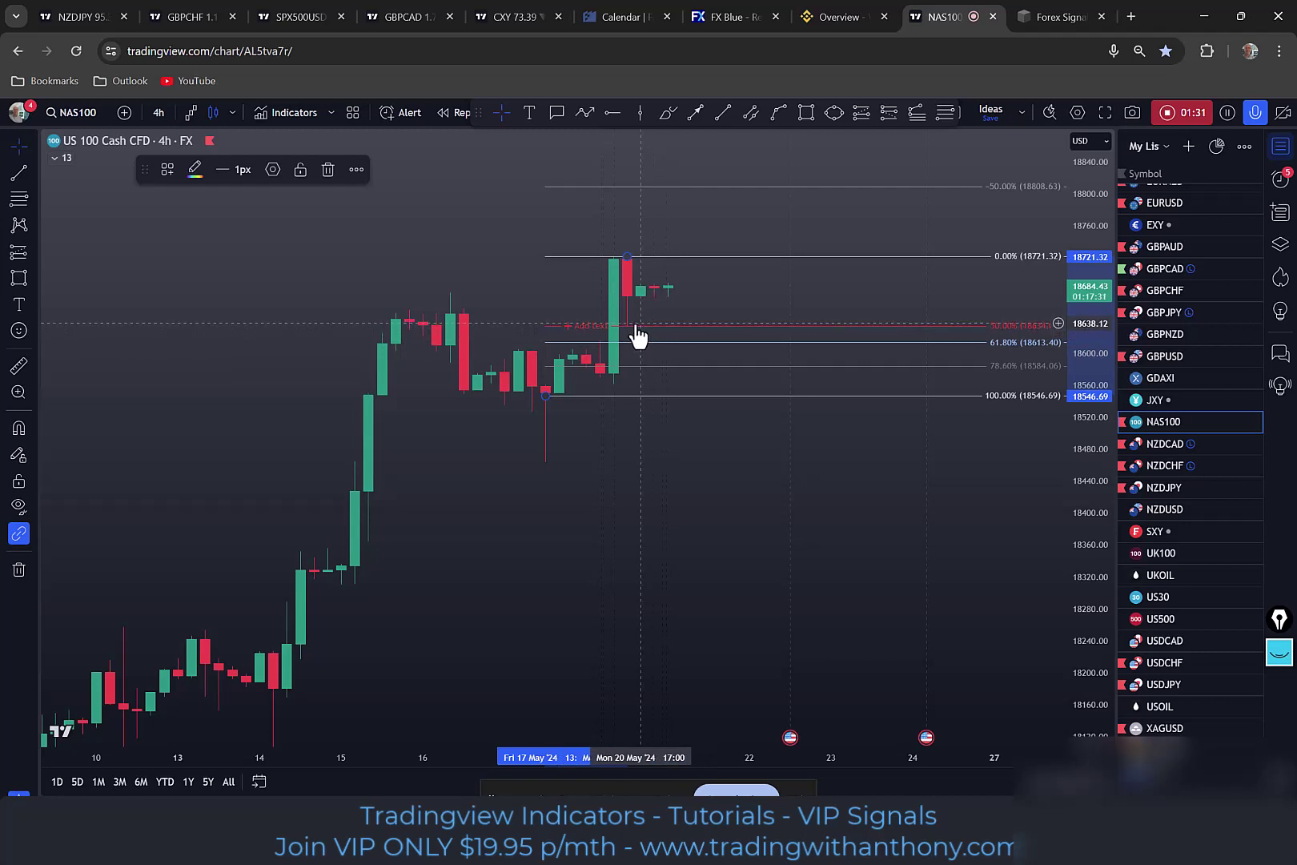
left_click(504, 236)
Step: Draw a horizontal trend line at about 18648 from the 15 May swing high past the 21 May candles
left_click_drag(490, 257, 505, 289)
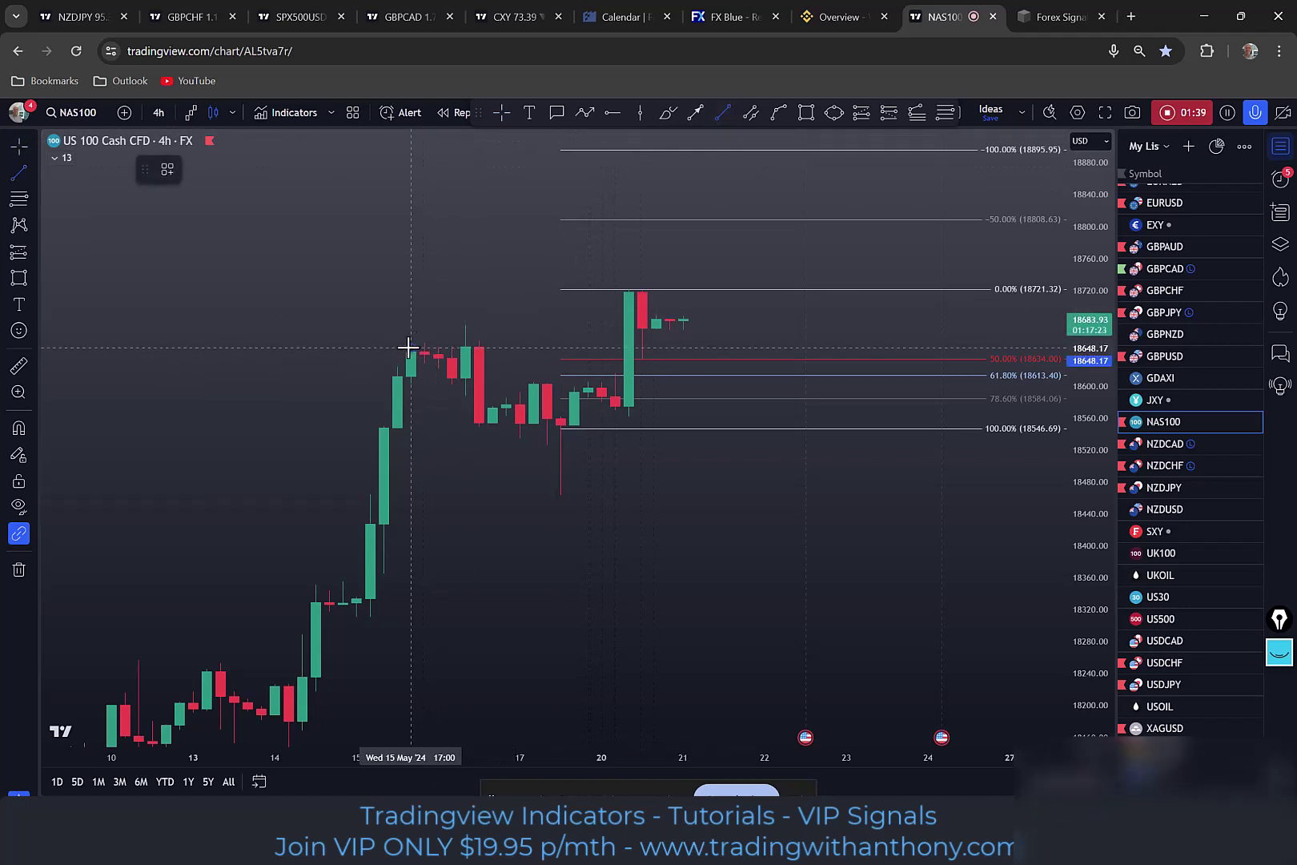
left_click(408, 347)
left_click(750, 347)
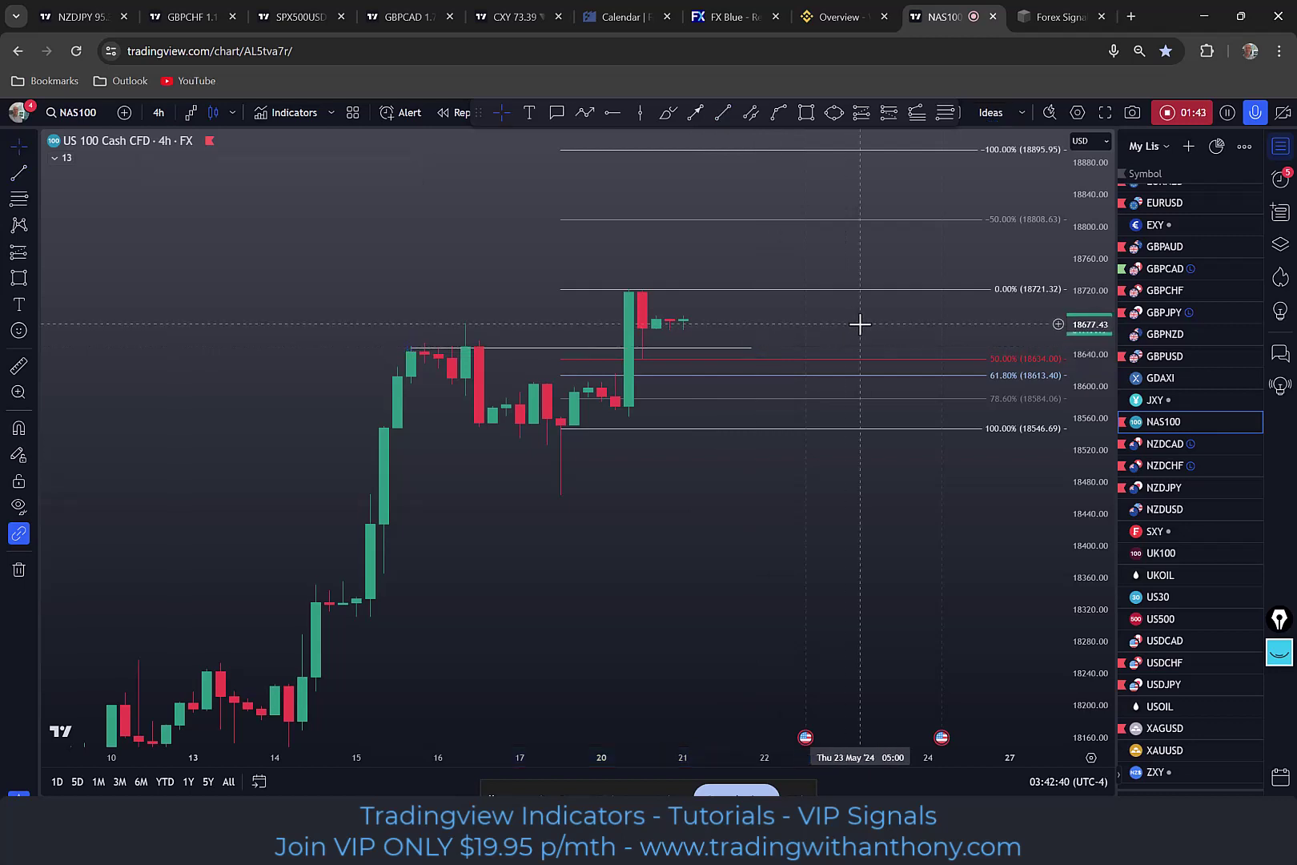
Step: Place a long position with entry at about 18649, stop at about 18537 and target at about 18888
left_click_drag(1096, 499, 1119, 408)
left_click_drag(827, 331, 816, 373)
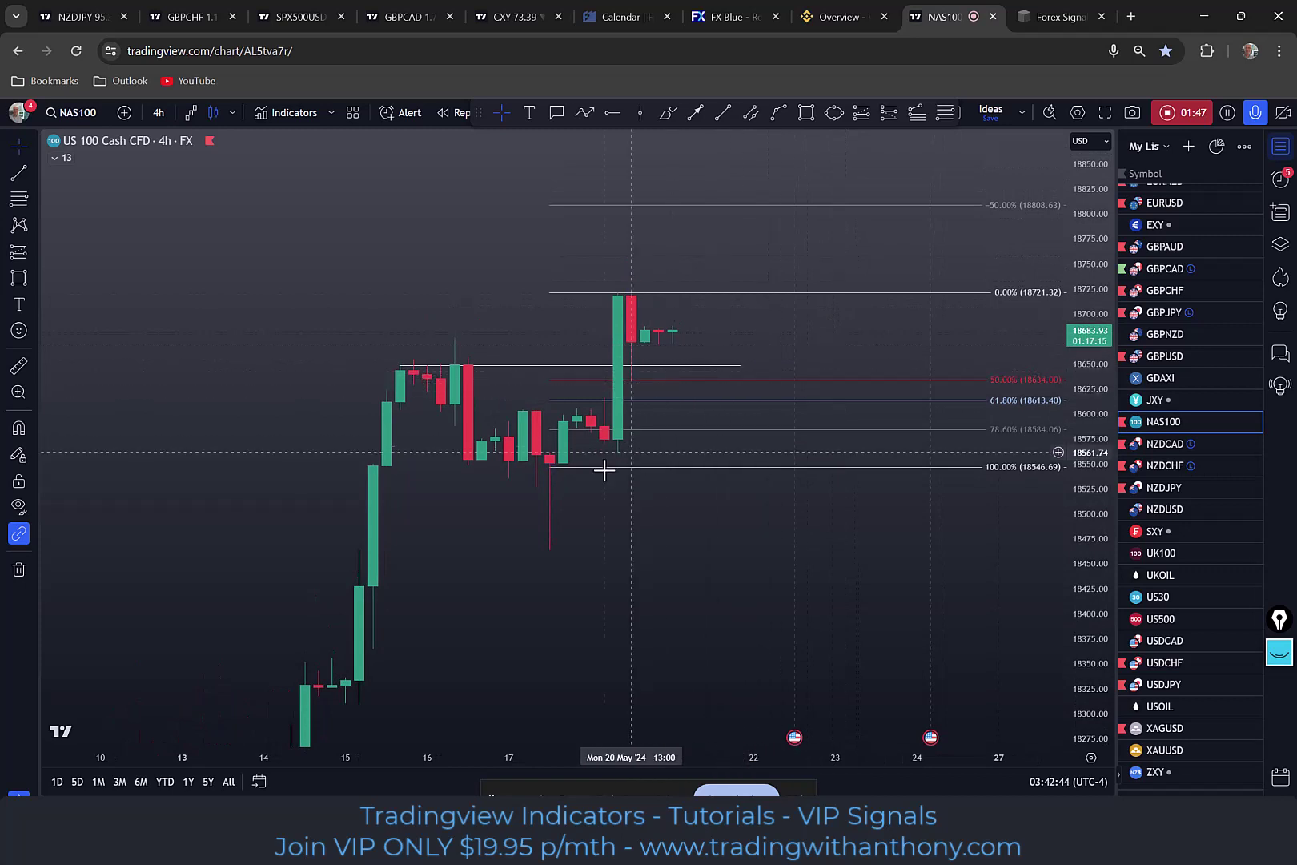
left_click(864, 112)
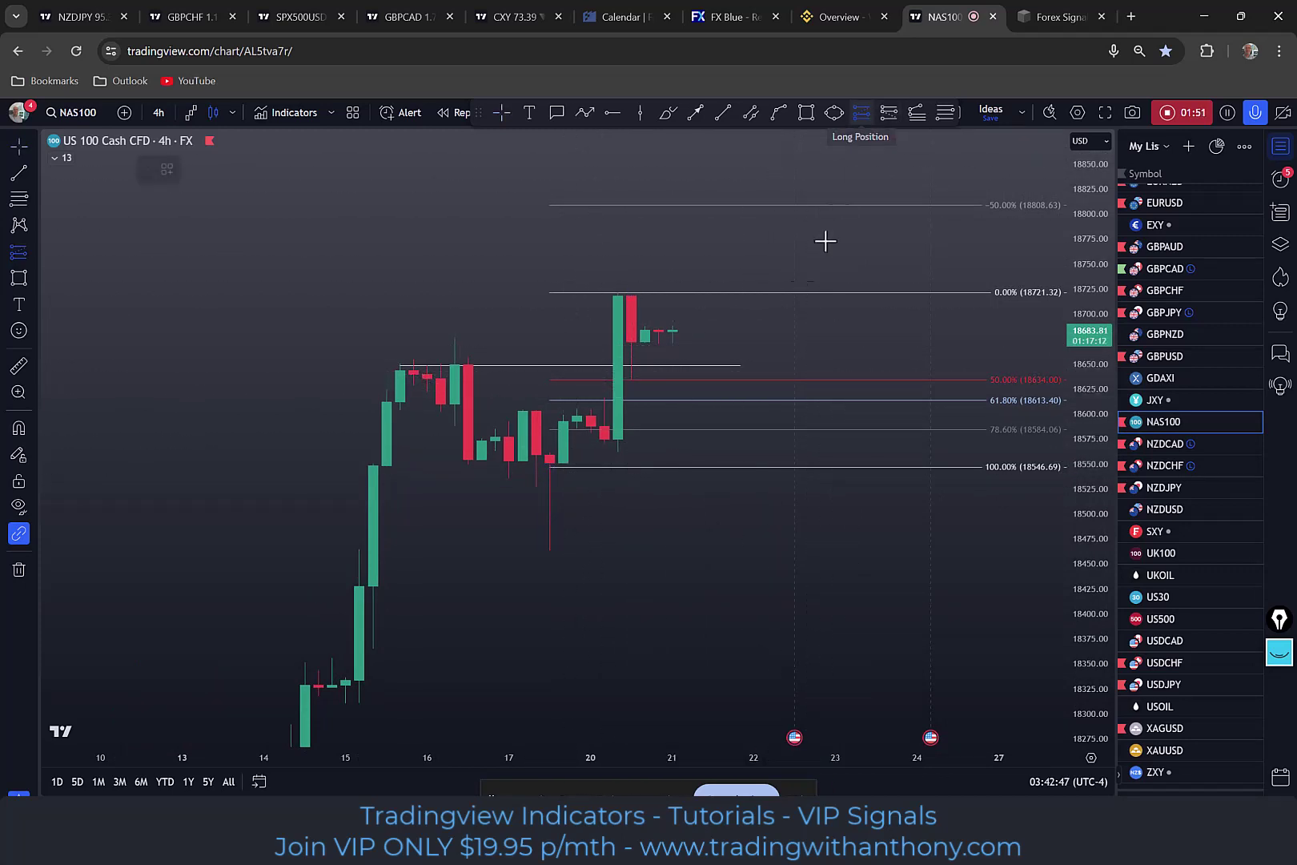
left_click(673, 364)
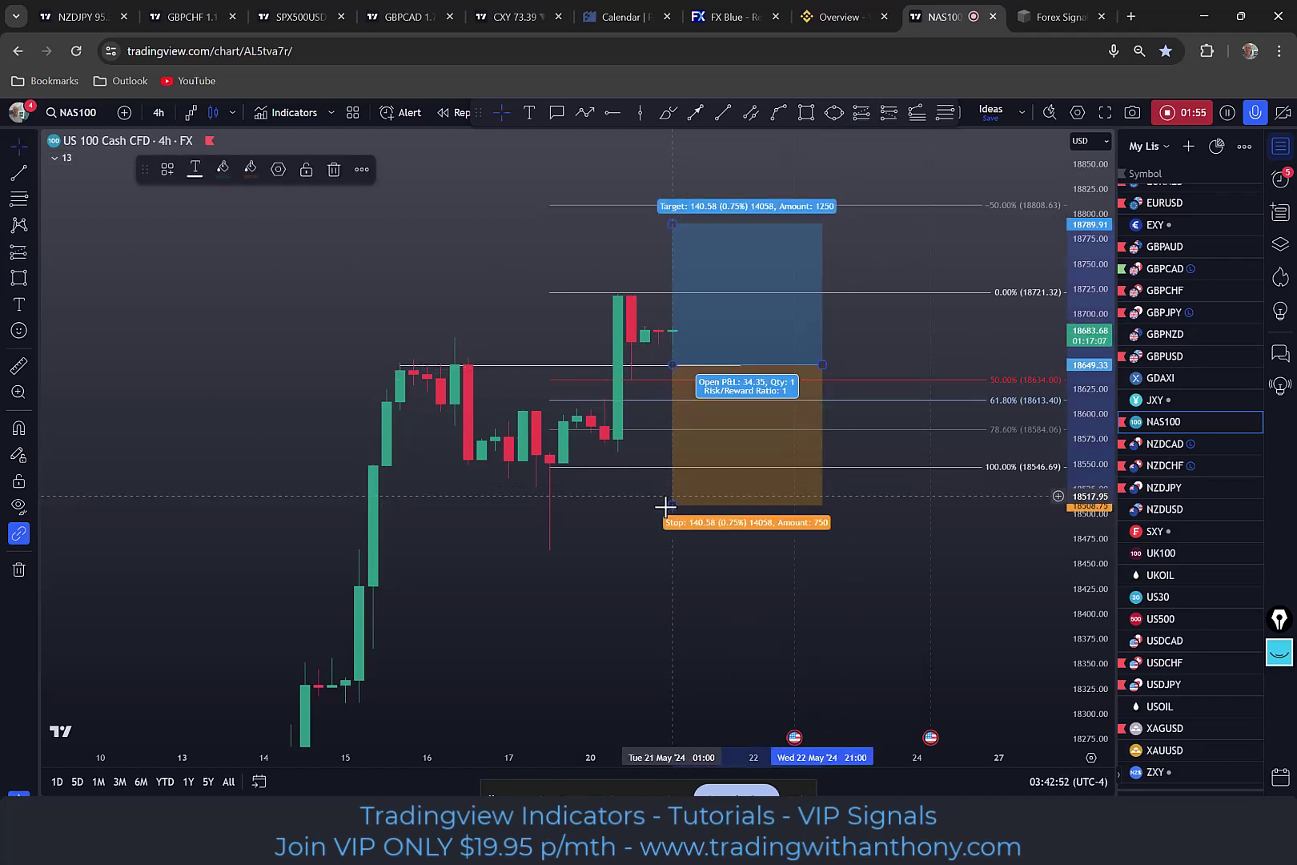
left_click_drag(672, 505, 675, 476)
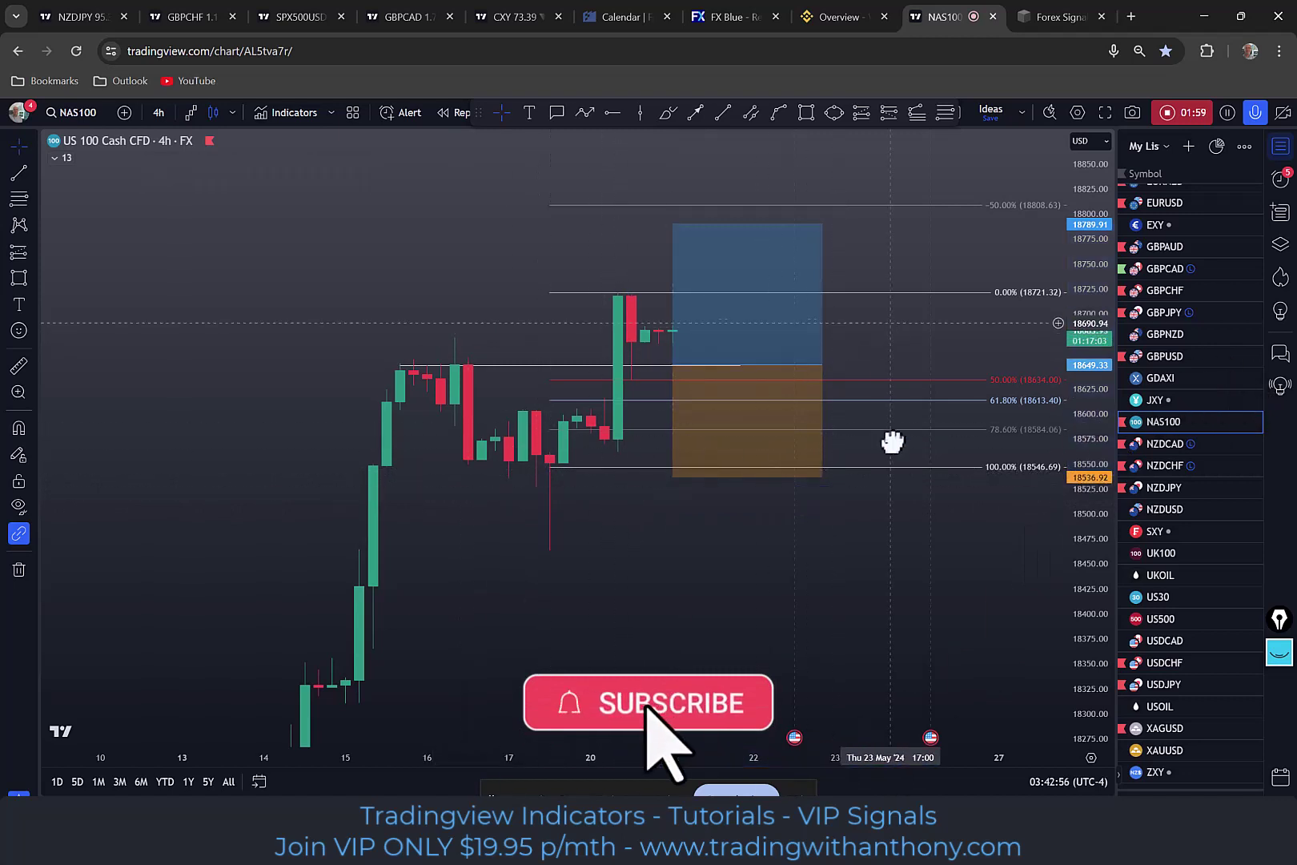
left_click_drag(890, 403, 888, 536)
left_click_drag(671, 358, 665, 260)
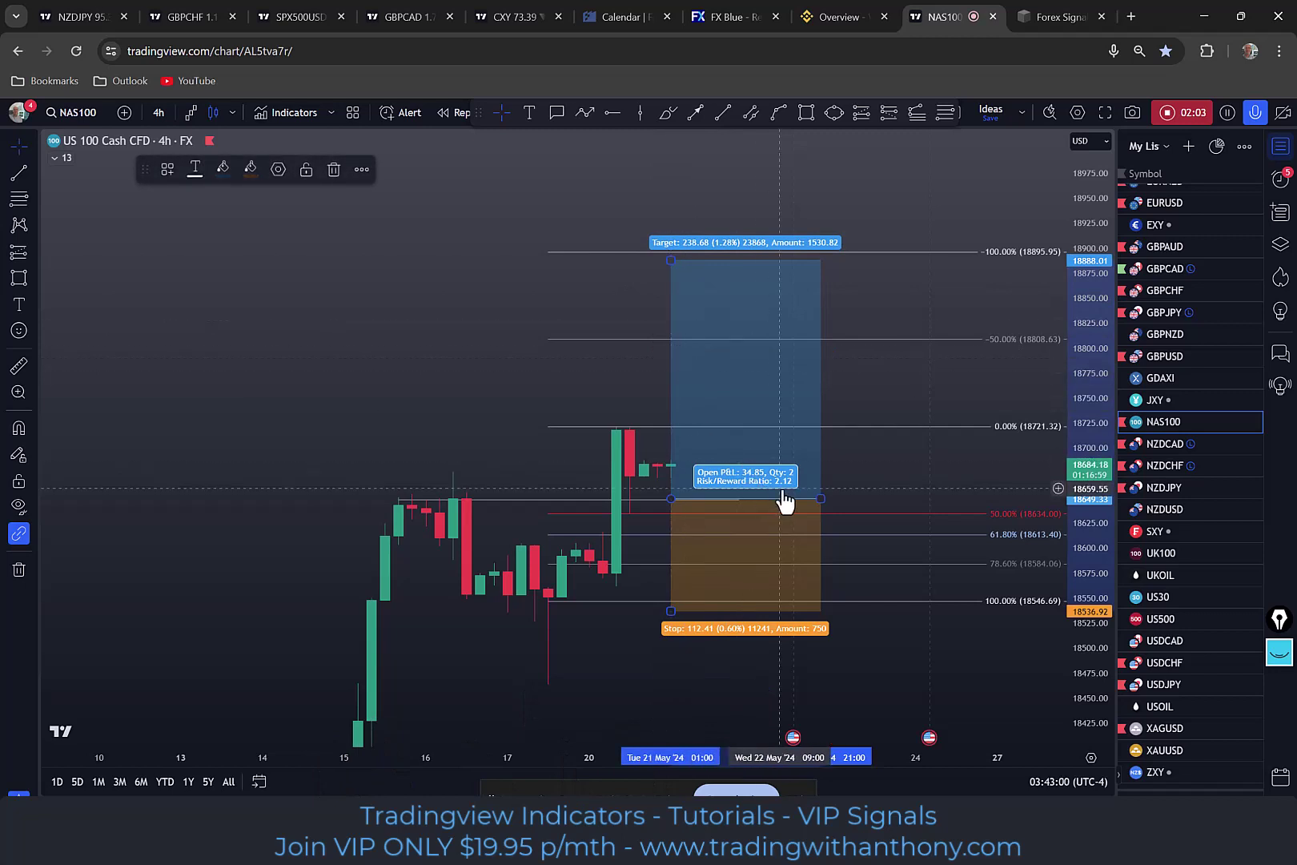
Step: Draw a path from the 17 May low to the 20 May high, down to about 18632 and up to about 18807
left_click_drag(911, 298, 897, 243)
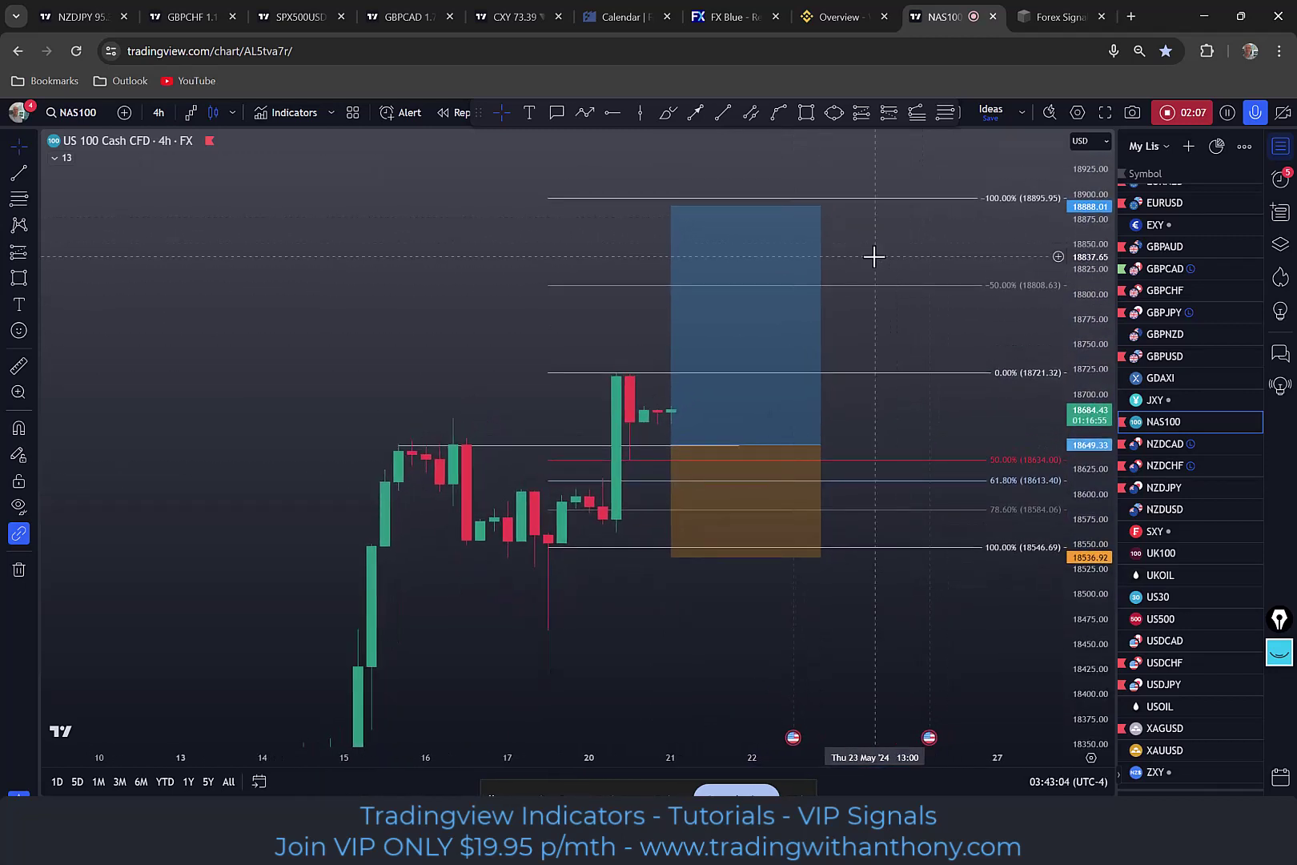
left_click(584, 112)
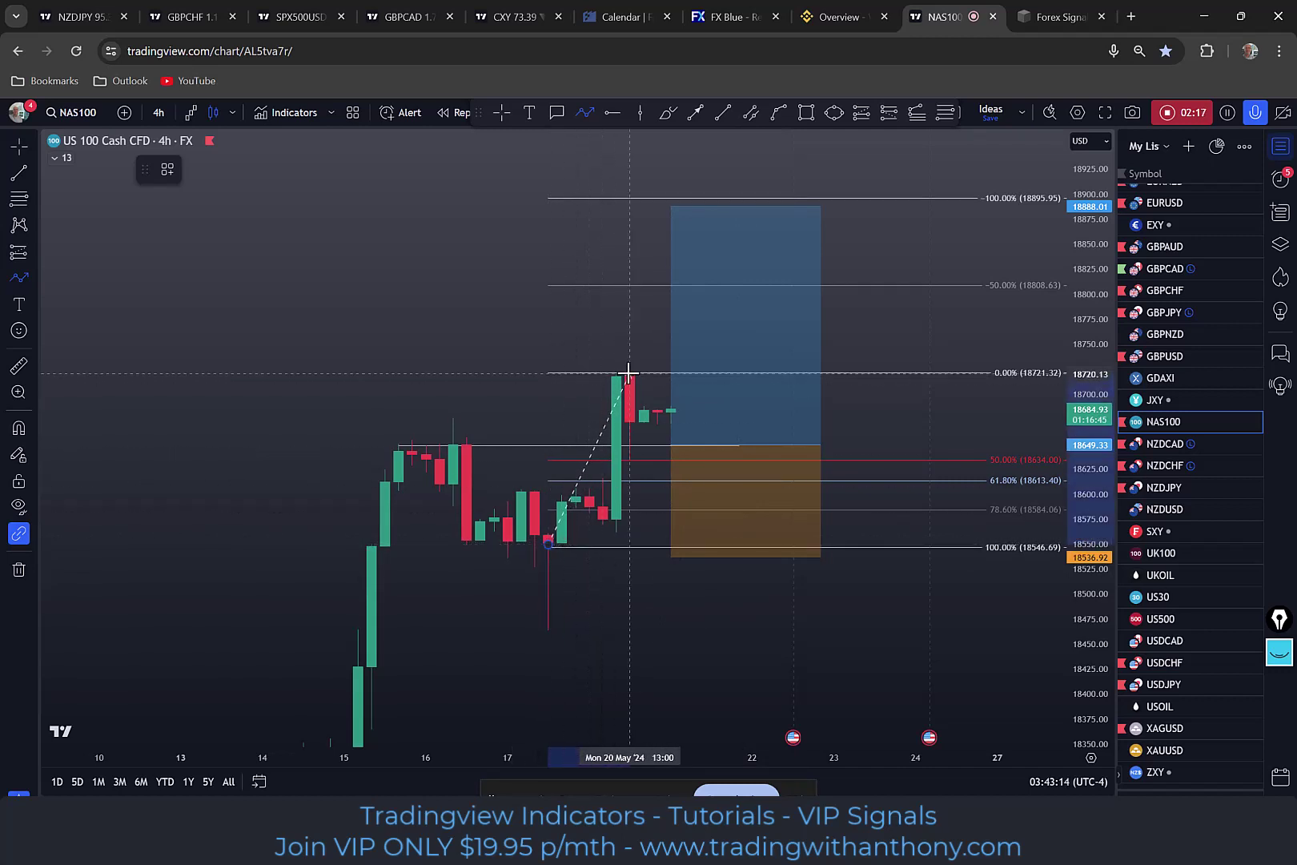
left_click(657, 409)
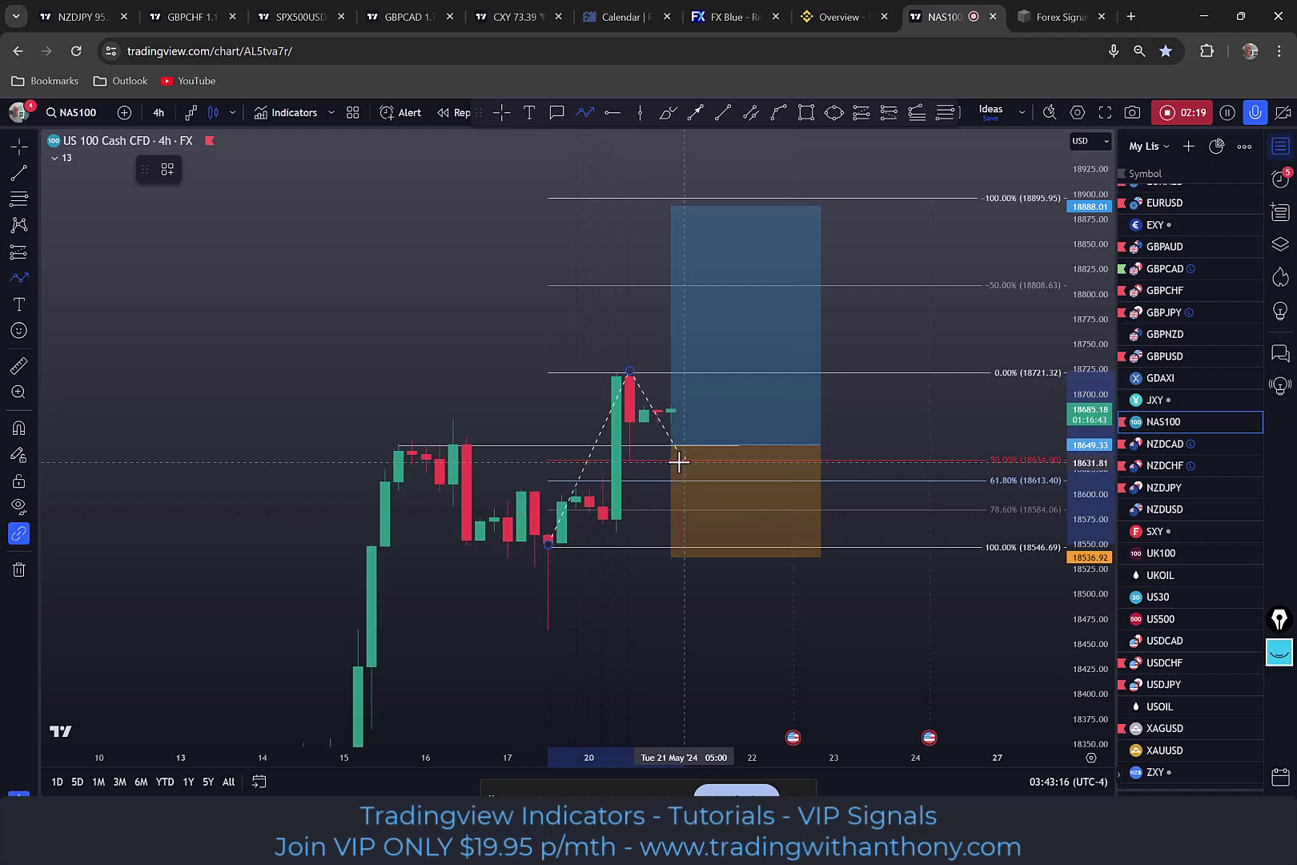
left_click(679, 462)
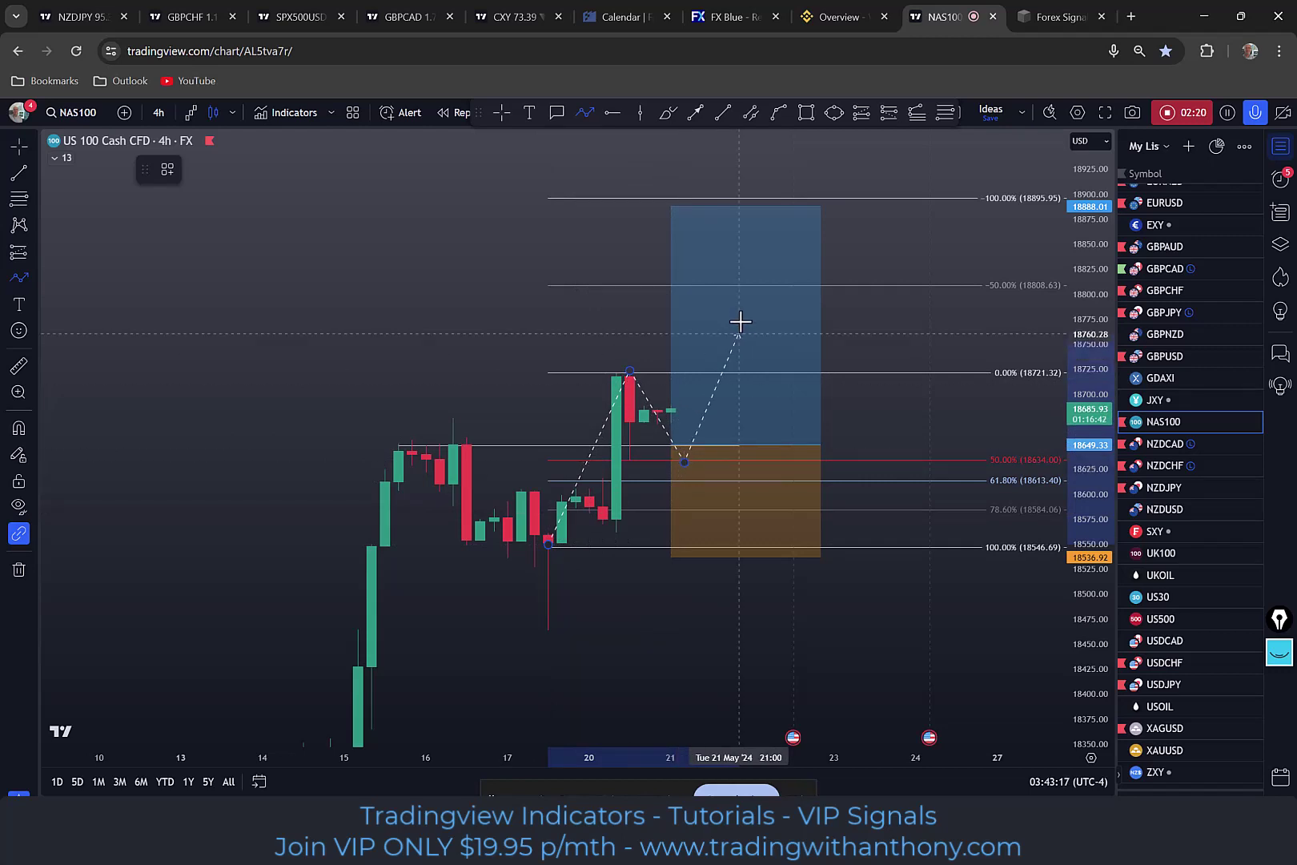
left_click(763, 286)
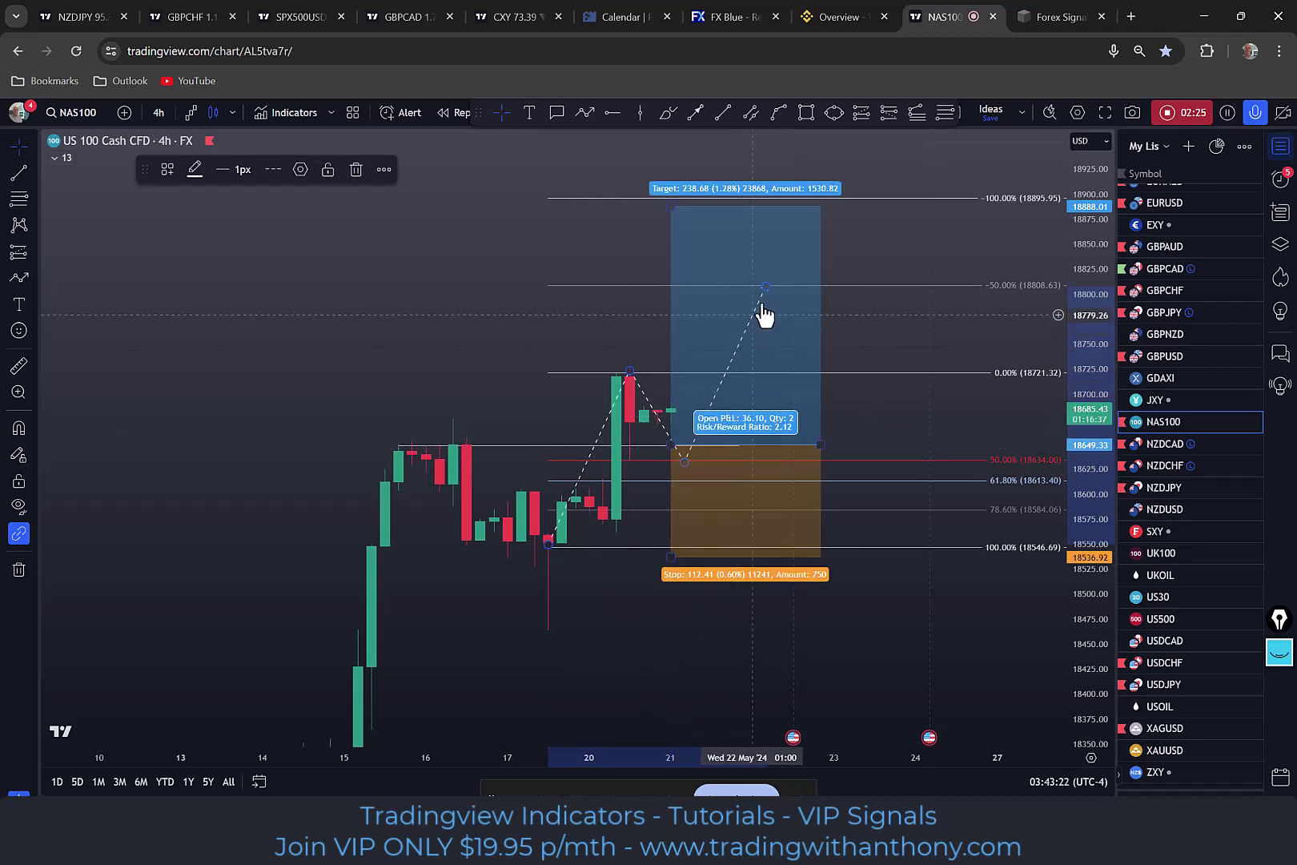
Step: Place a horizontal ray at 18809.18 starting on 21 May and apply the Target S/R template to it
left_click(612, 113)
left_click(676, 284)
double_click(679, 286)
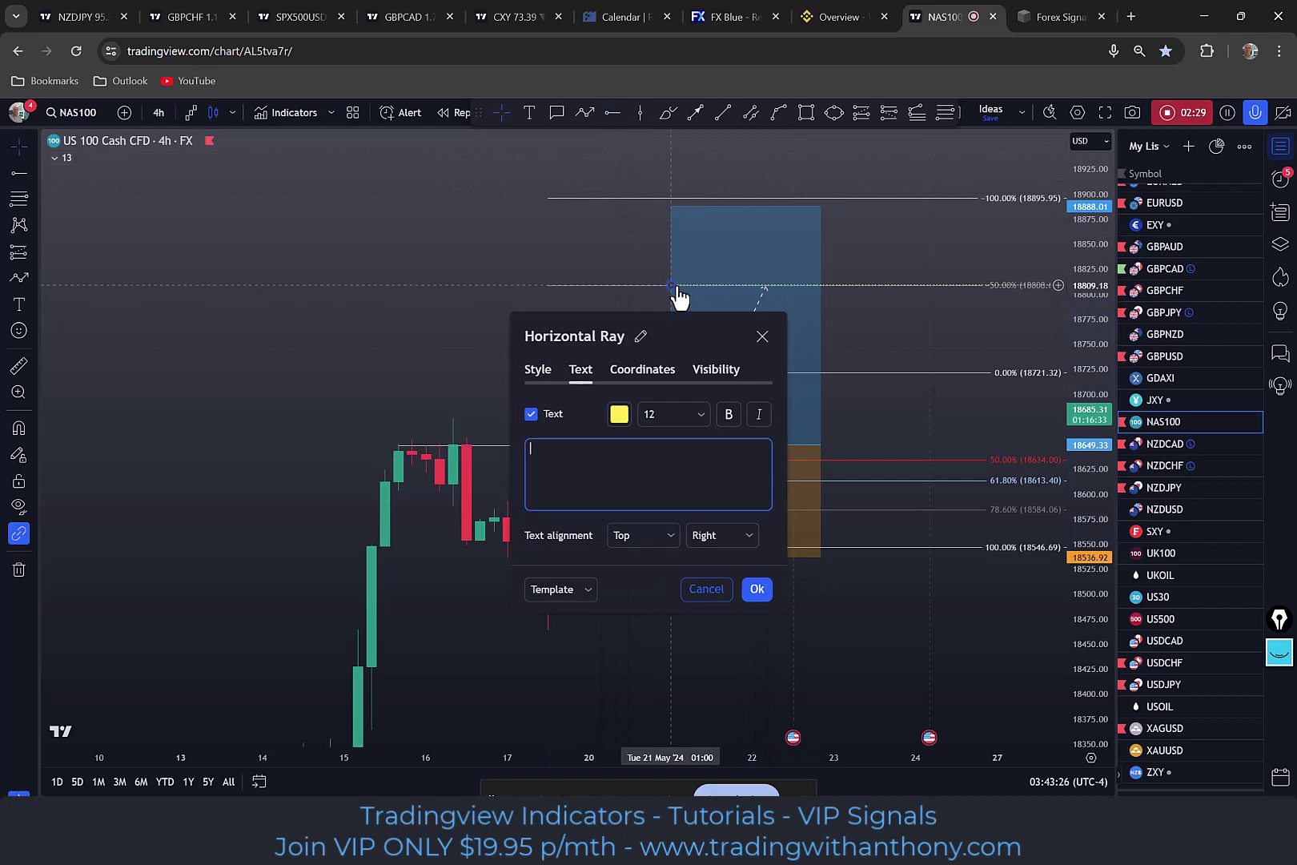
left_click(560, 588)
left_click_drag(684, 326, 367, 176)
left_click(273, 439)
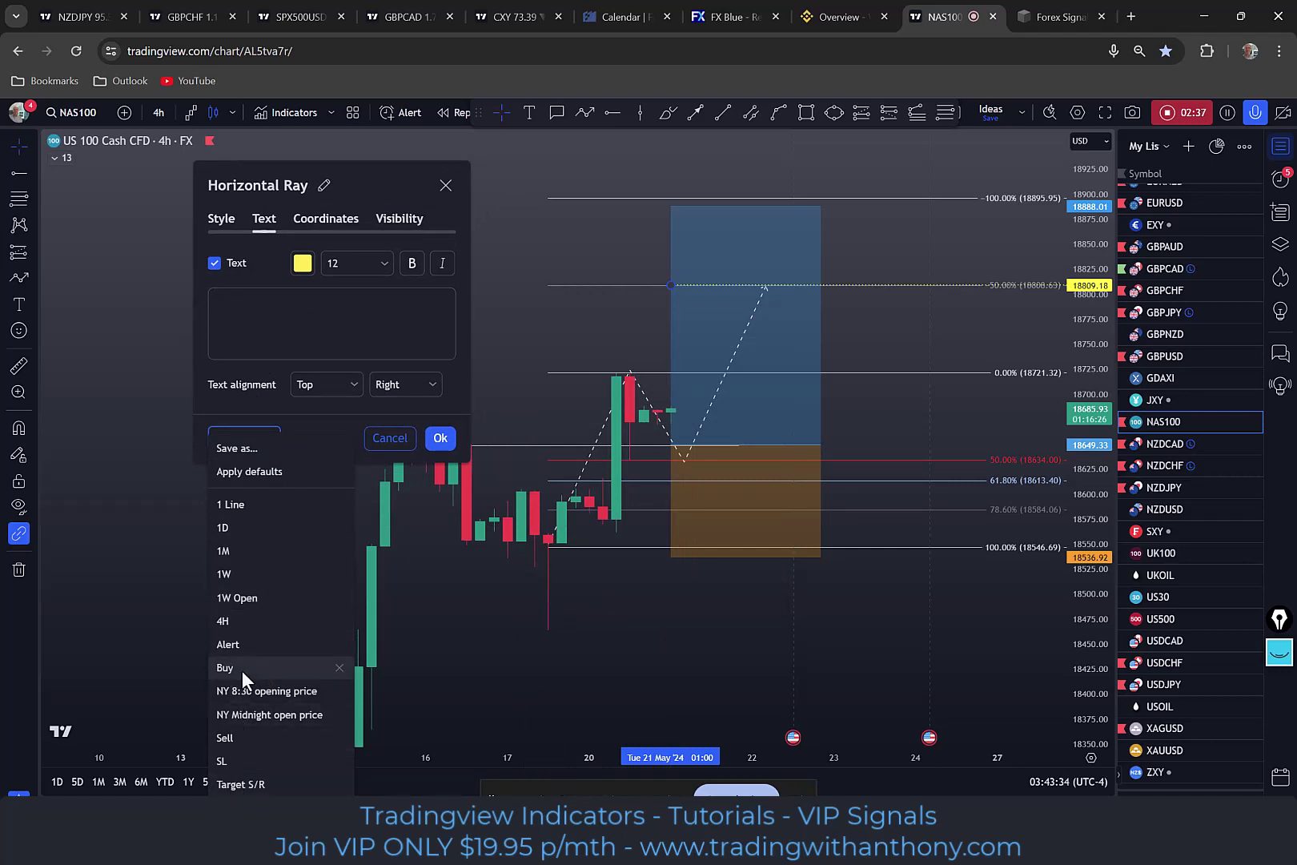
left_click(225, 787)
left_click(441, 439)
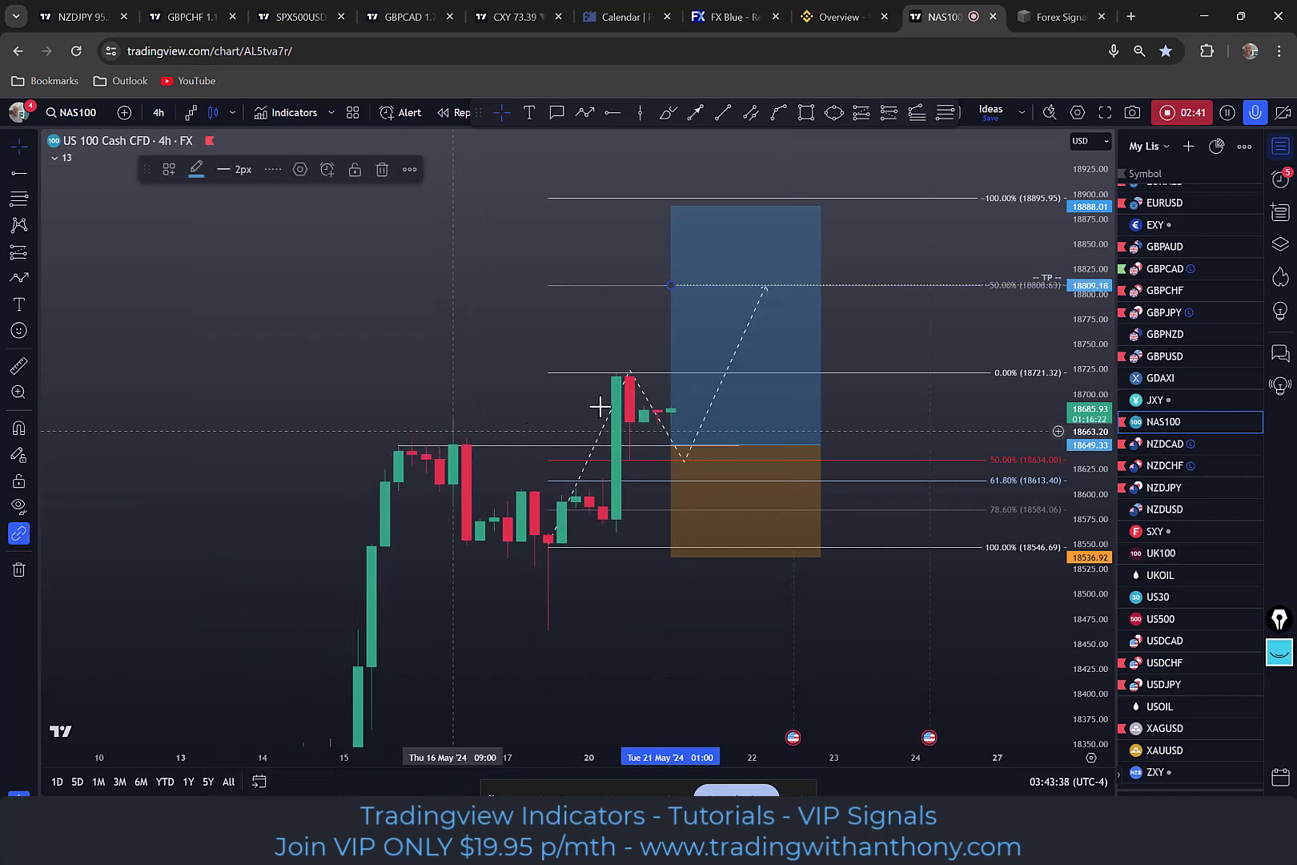
Step: Sketch a freehand arrow with the Brush from the long entry at about 18650 down through the stop to about 18290
left_click_drag(862, 335, 963, 332)
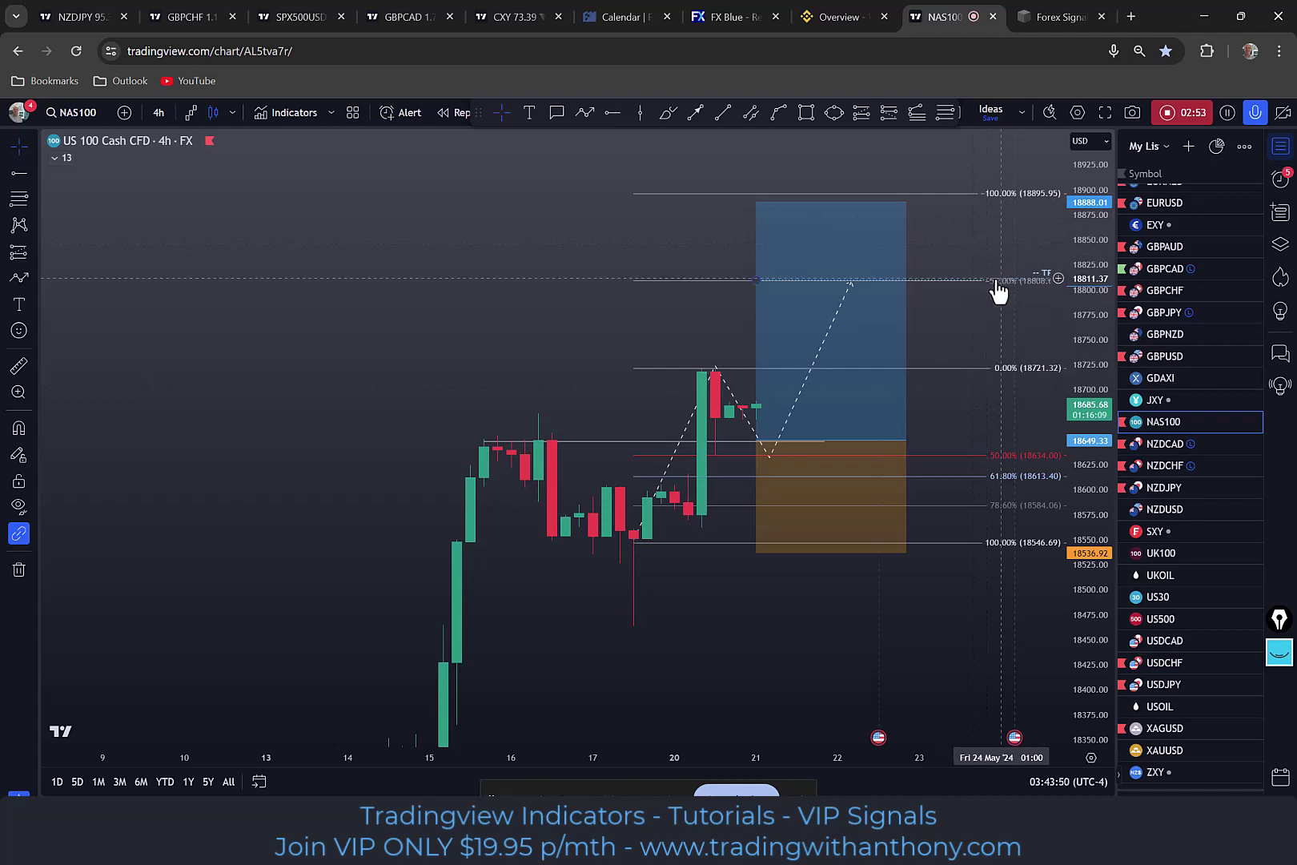
left_click_drag(469, 264, 422, 202)
left_click_drag(1098, 242, 1113, 376)
left_click_drag(559, 623, 580, 572)
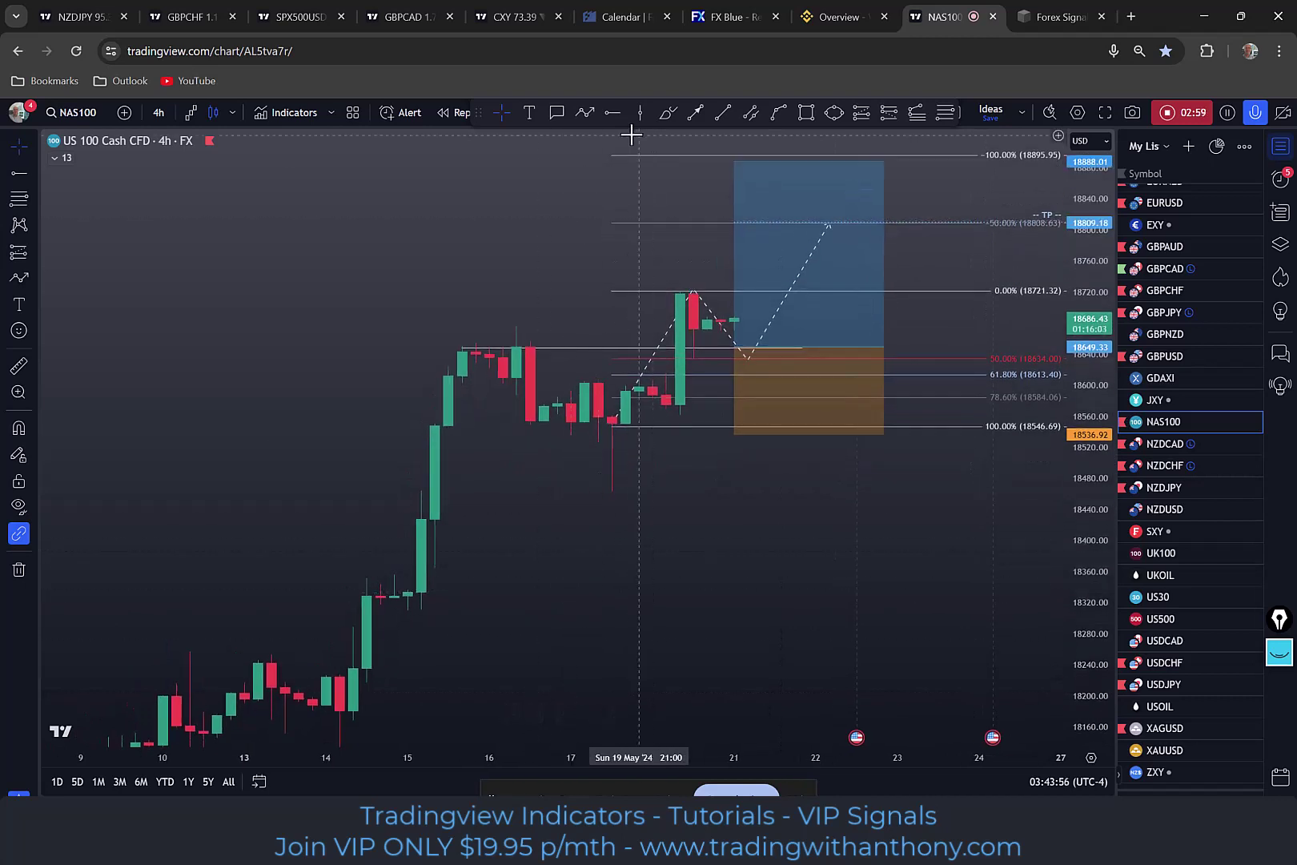
left_click(664, 115)
mouse_move(747, 342)
left_mouse_down()
mouse_move(739, 423)
mouse_move(870, 623)
mouse_move(925, 583)
left_mouse_up()
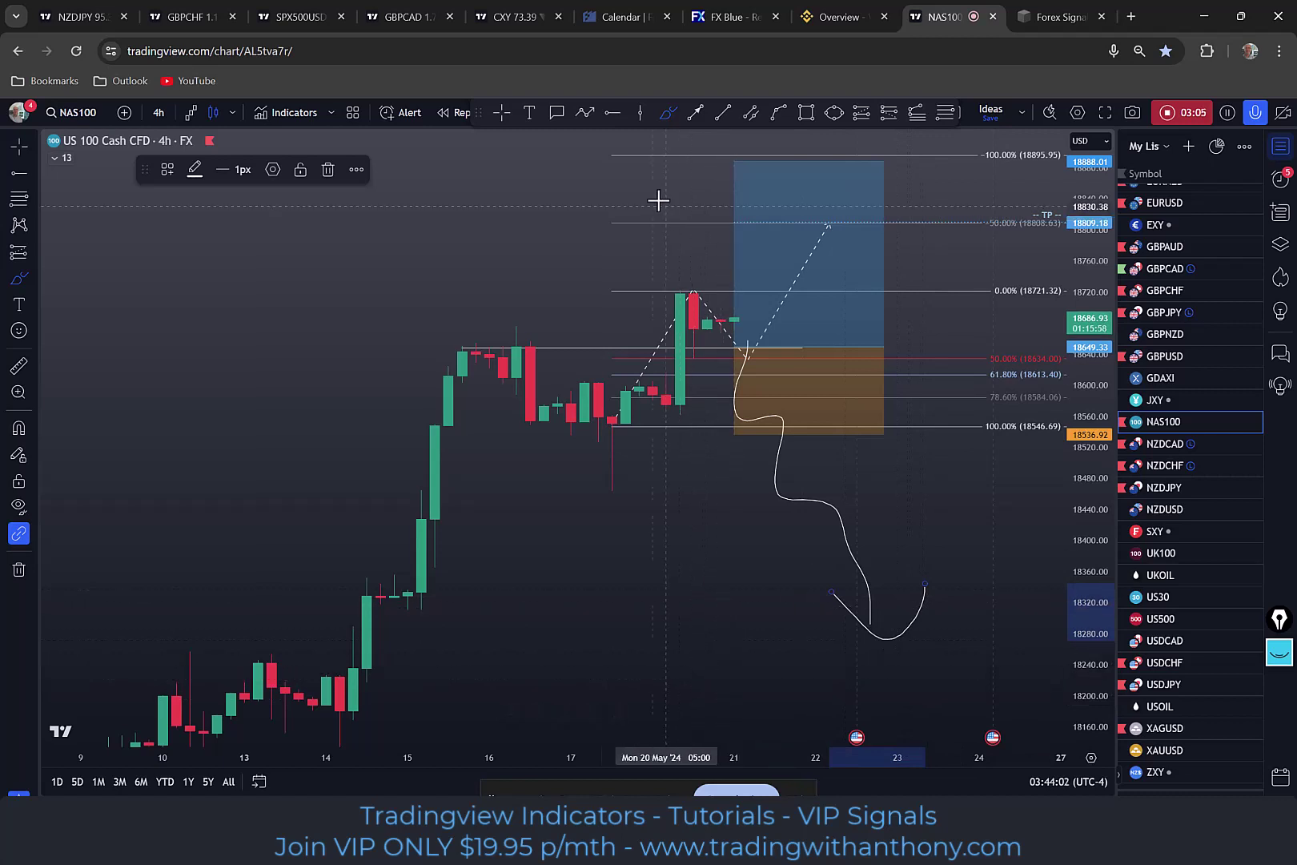
Step: Undo both brush strokes of the downward arrow
left_click_drag(481, 104, 383, 209)
left_click(510, 112)
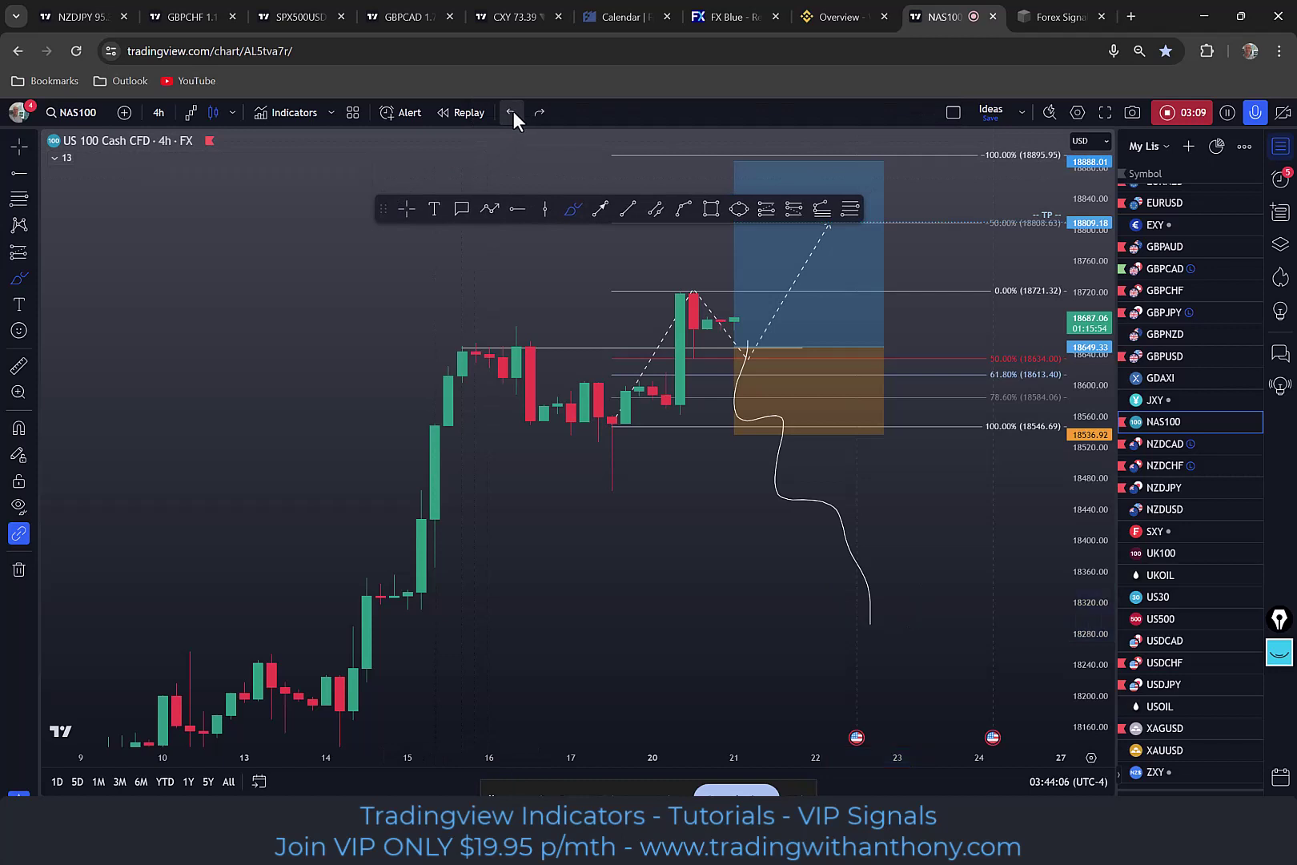
left_click(513, 111)
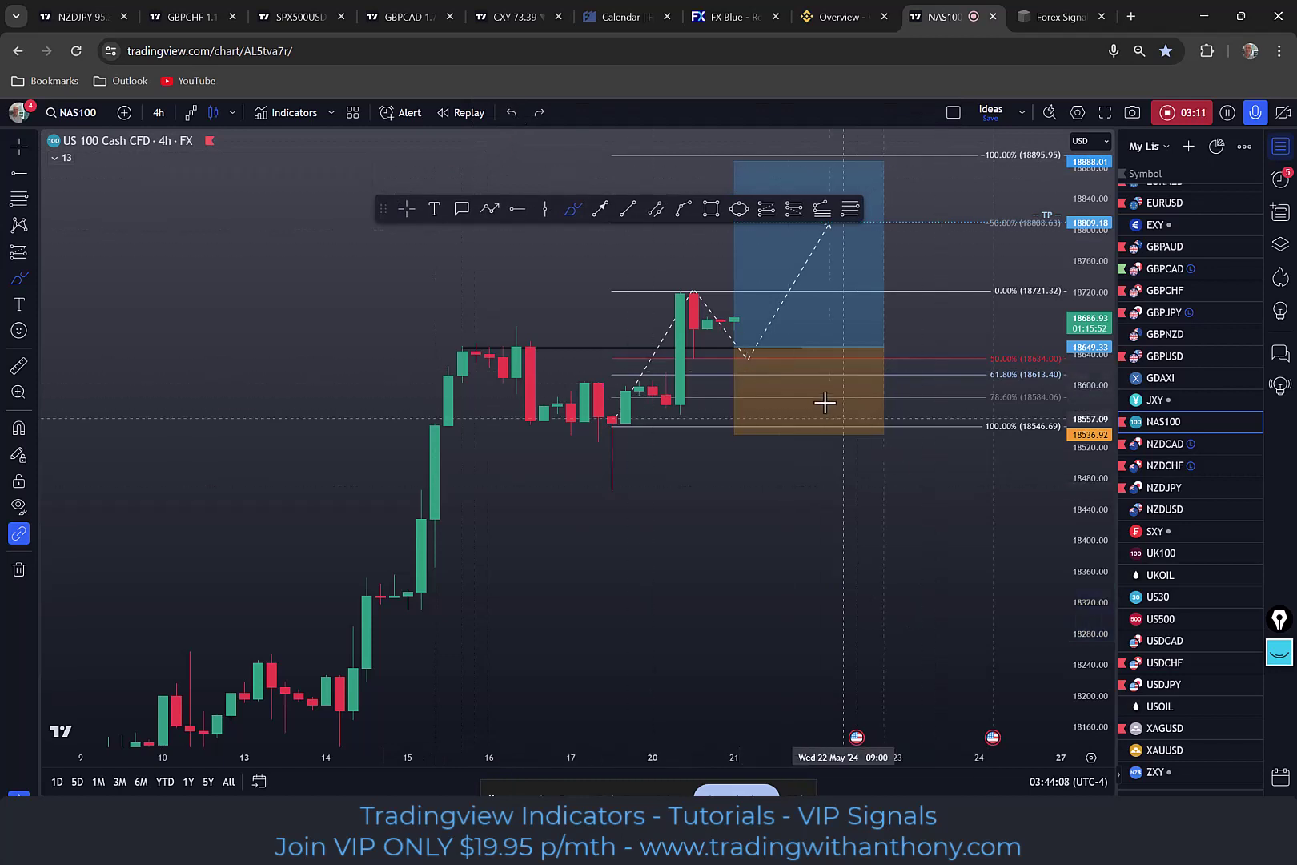
mouse_move(385, 204)
left_mouse_down()
mouse_move(185, 206)
mouse_move(112, 226)
left_mouse_up()
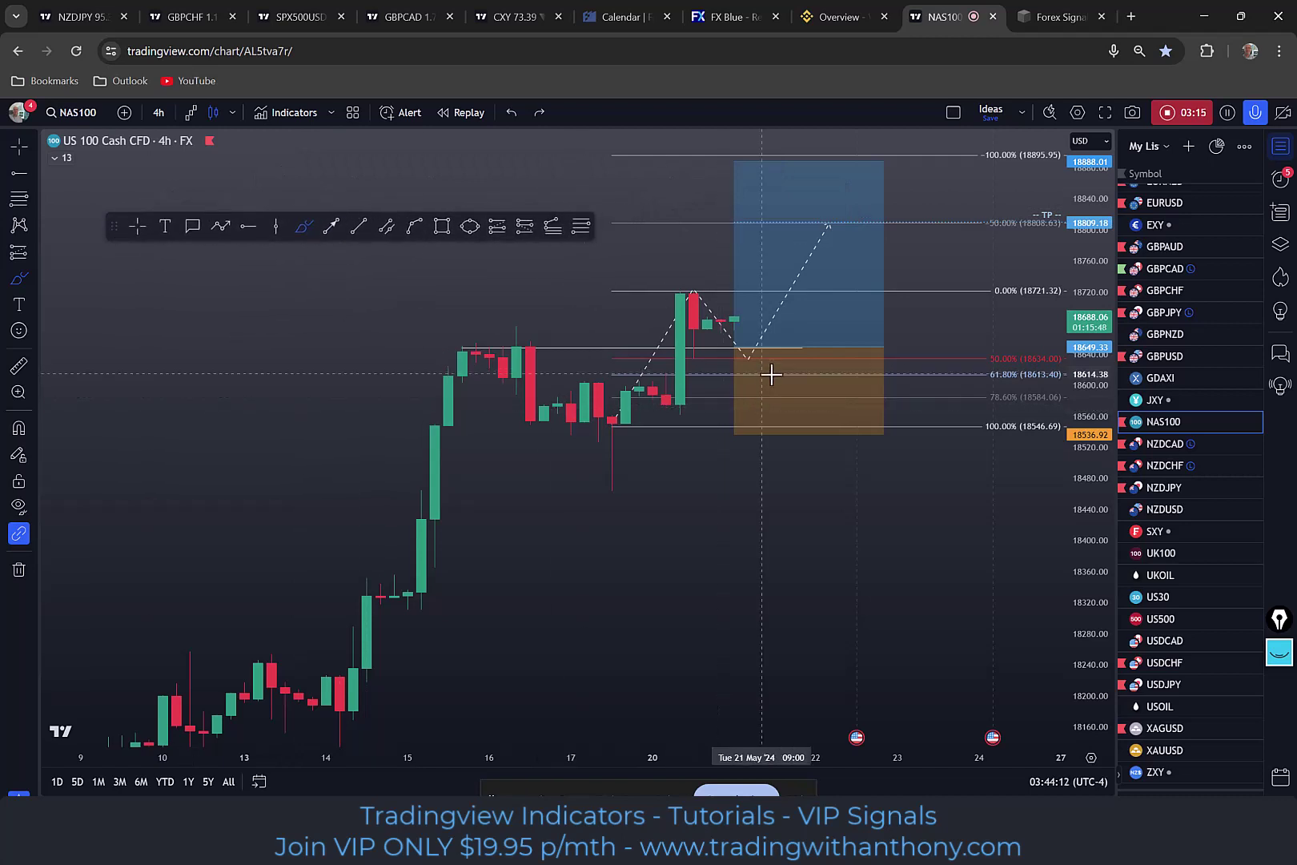
left_click_drag(1093, 512, 1094, 532)
scroll(761, 605, "up", 2)
left_click_drag(699, 551, 747, 561)
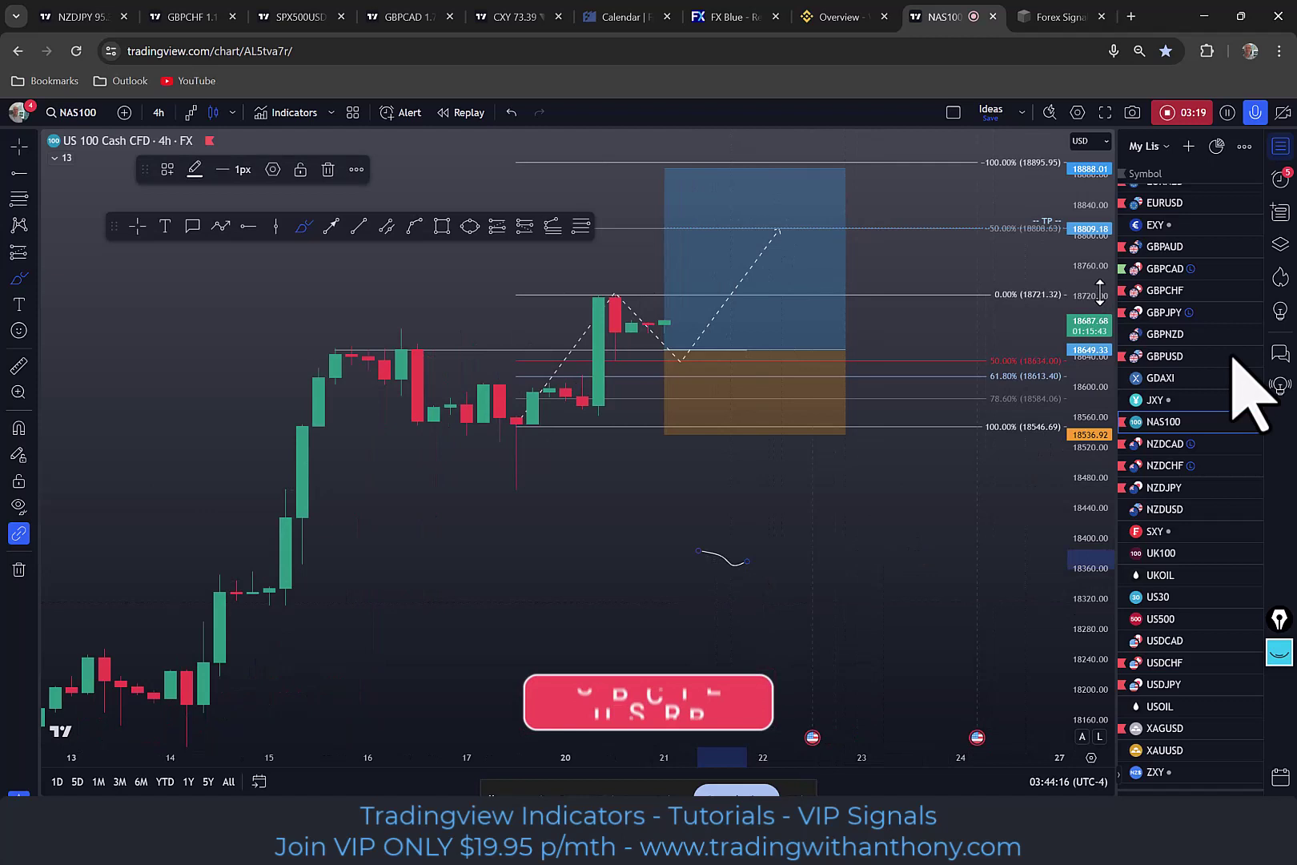
scroll(1009, 472, "down", 3)
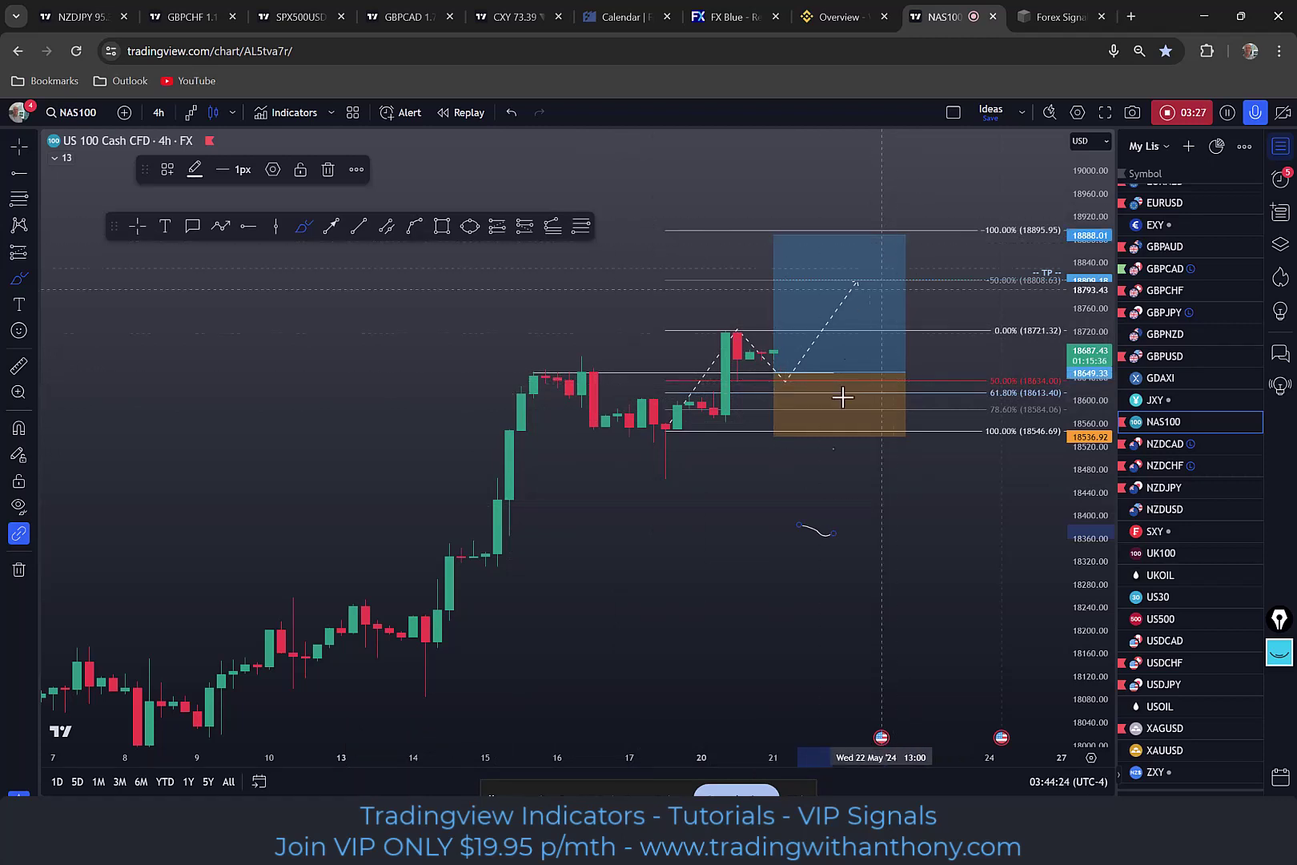
scroll(805, 513, "up", 3)
left_click_drag(1094, 530, 1119, 328)
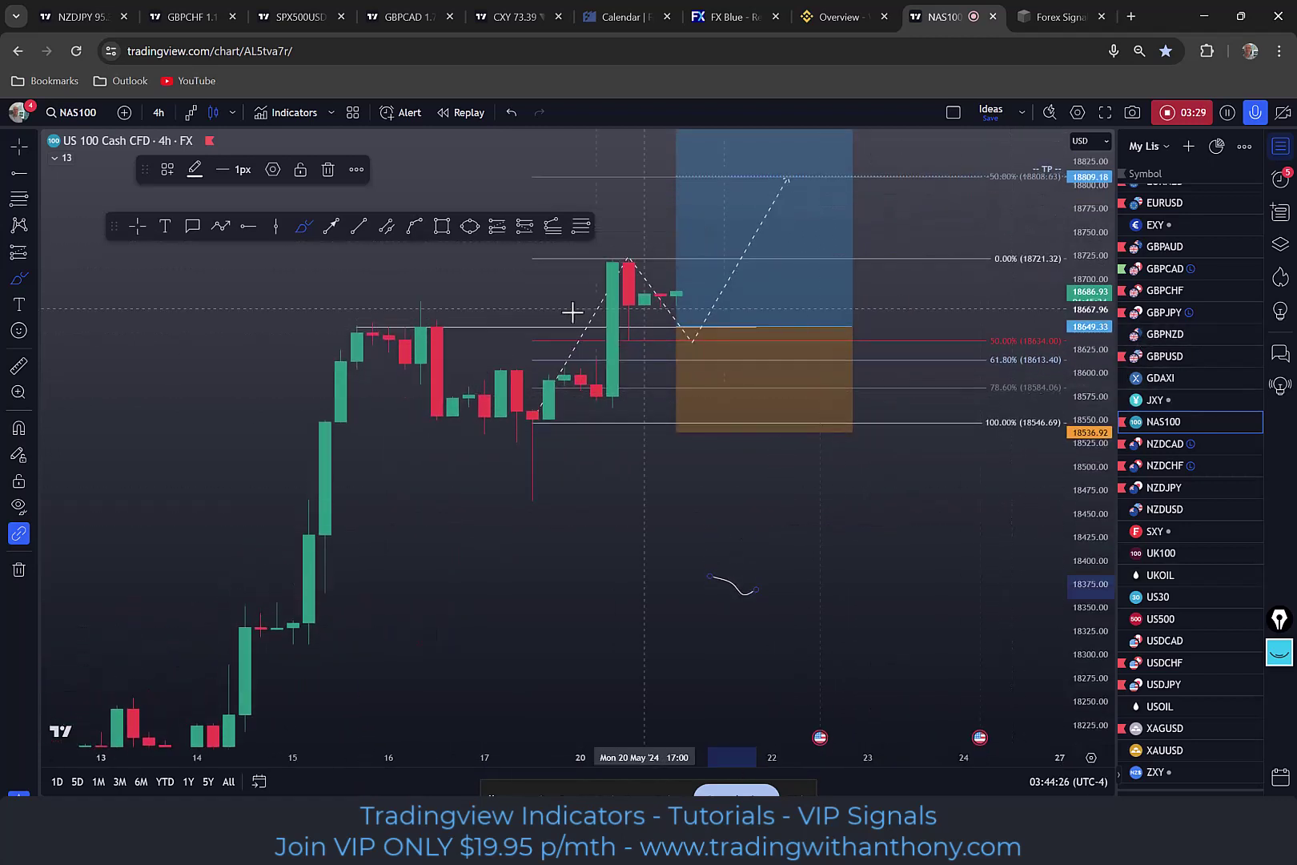
Step: Leave the Brush tool and delete the stray stroke below the long position
mouse_move(113, 225)
left_mouse_down()
mouse_move(460, 48)
mouse_move(719, 36)
left_mouse_up()
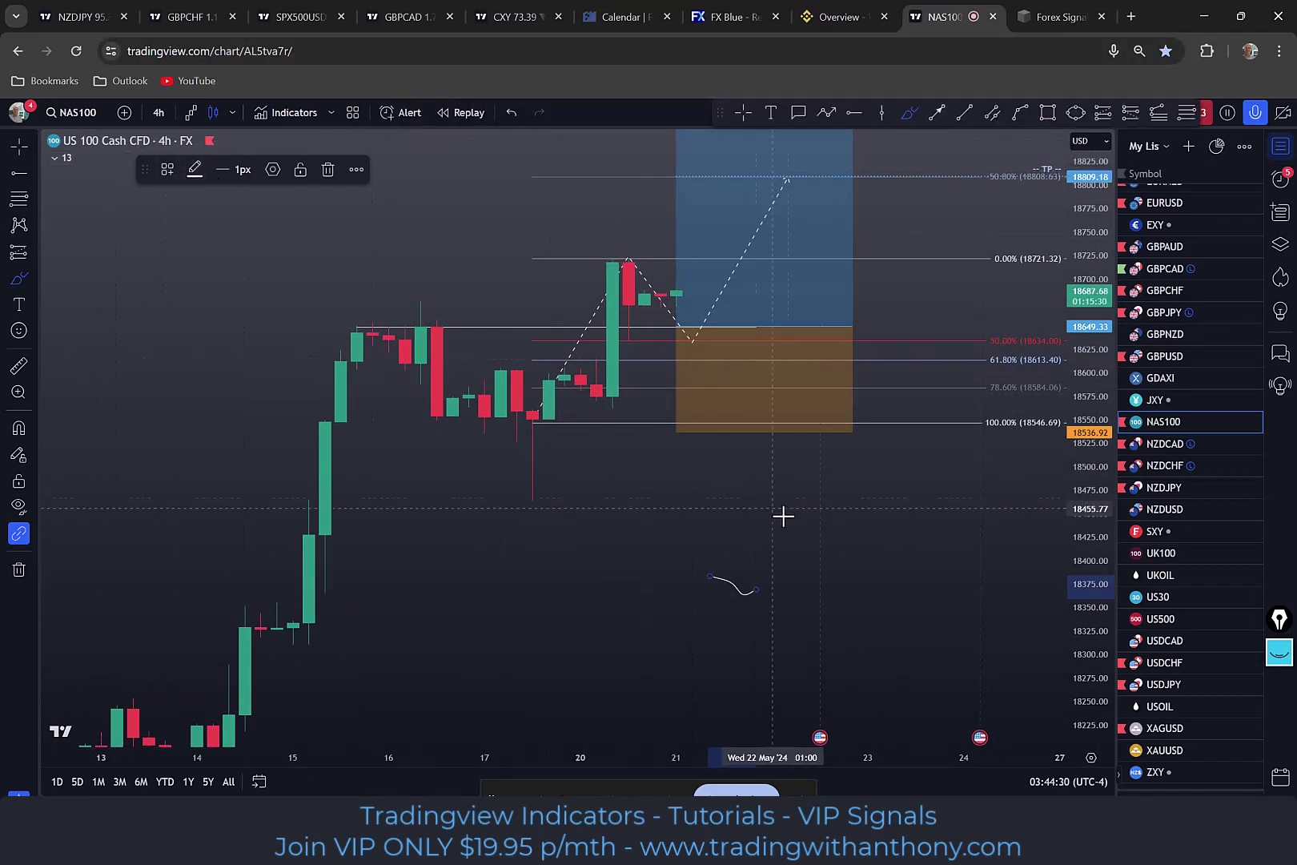
left_click(744, 112)
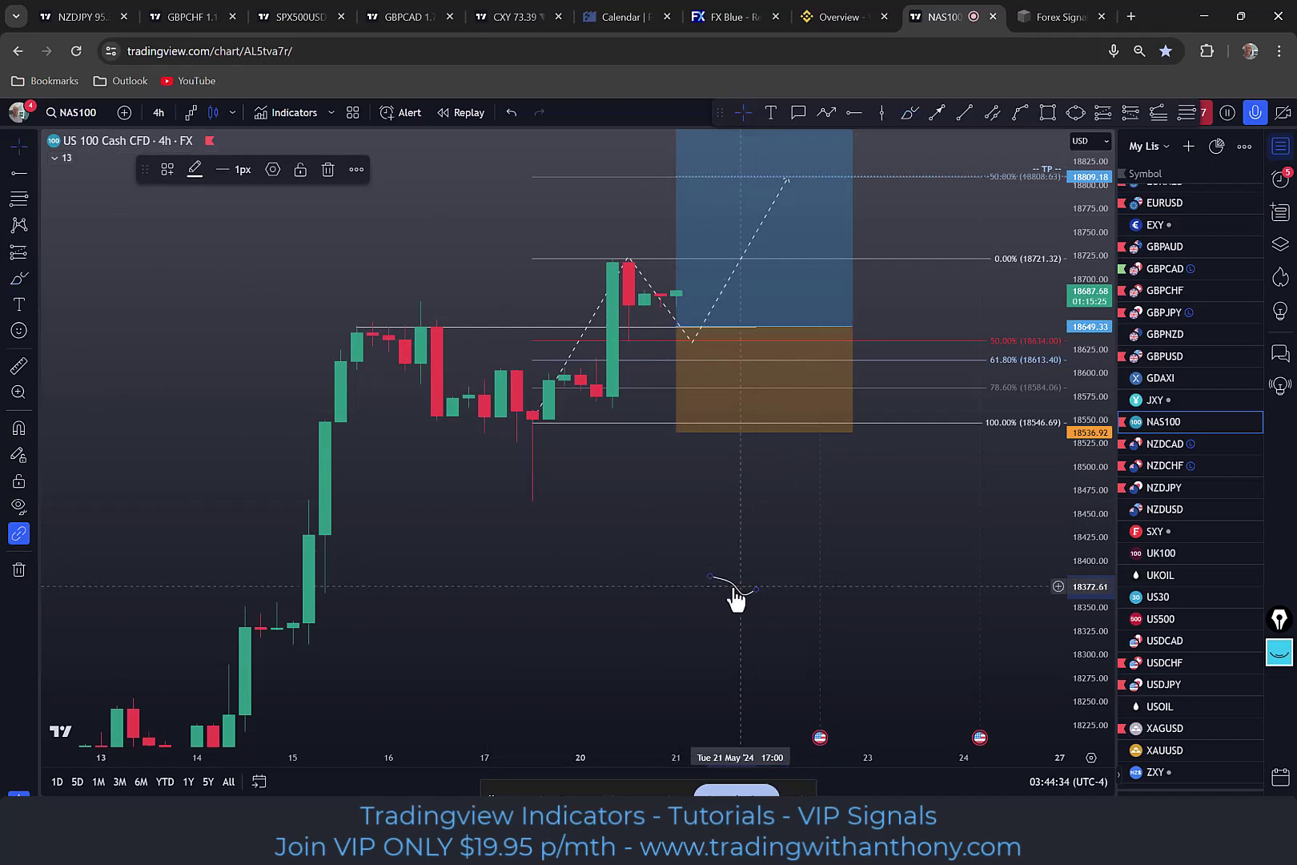
key("Delete")
left_click_drag(730, 606, 699, 687)
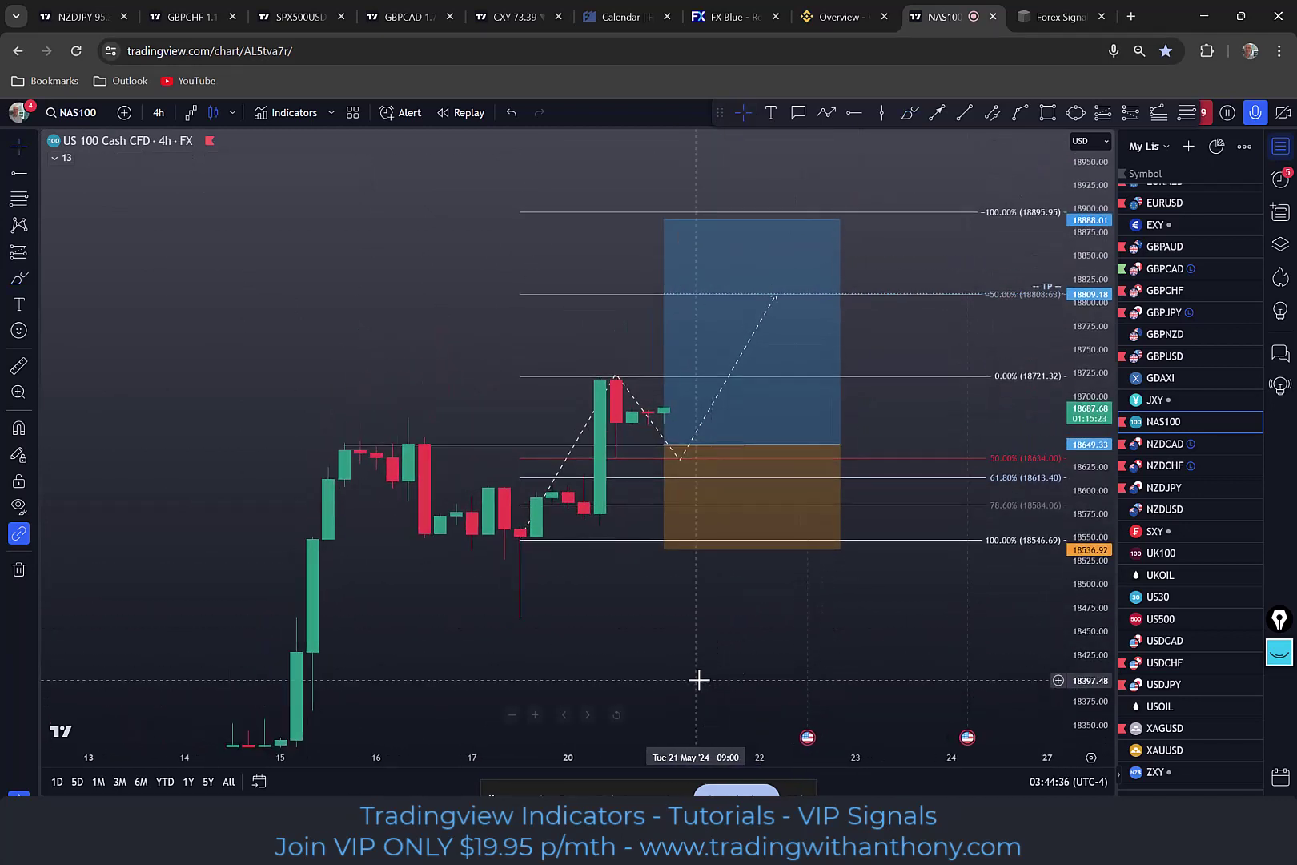